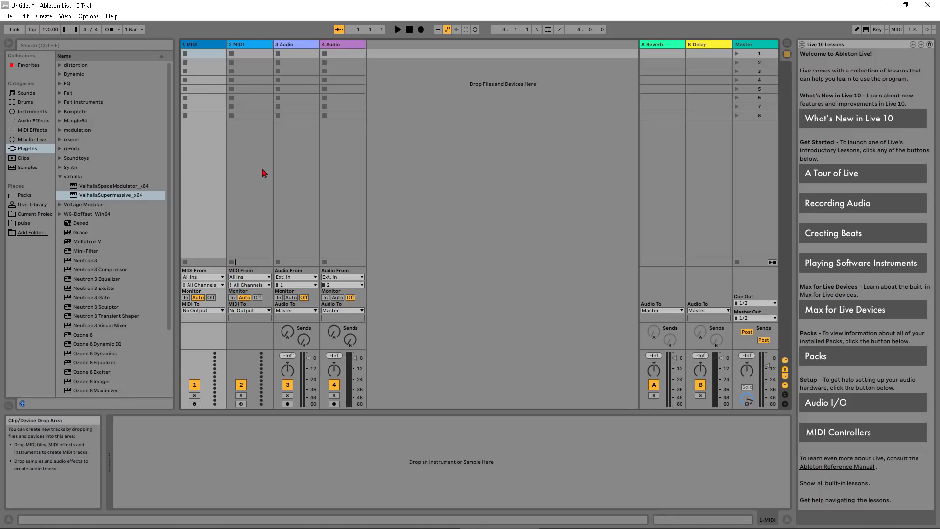
- Find the Drum and Bass Live-170bpm.aif loop among the samples, add it as a clip on a new audio track, and audition it
left_click(35, 167)
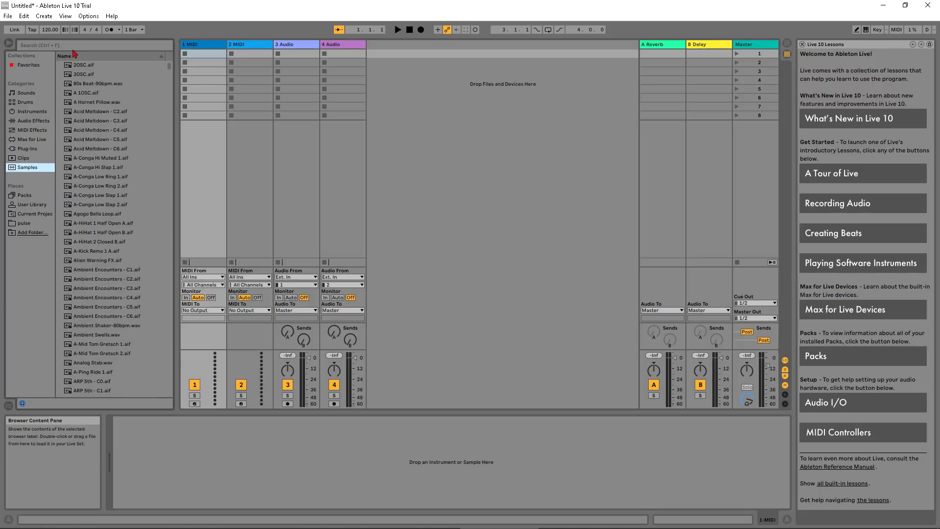
left_click(69, 46)
type("dr")
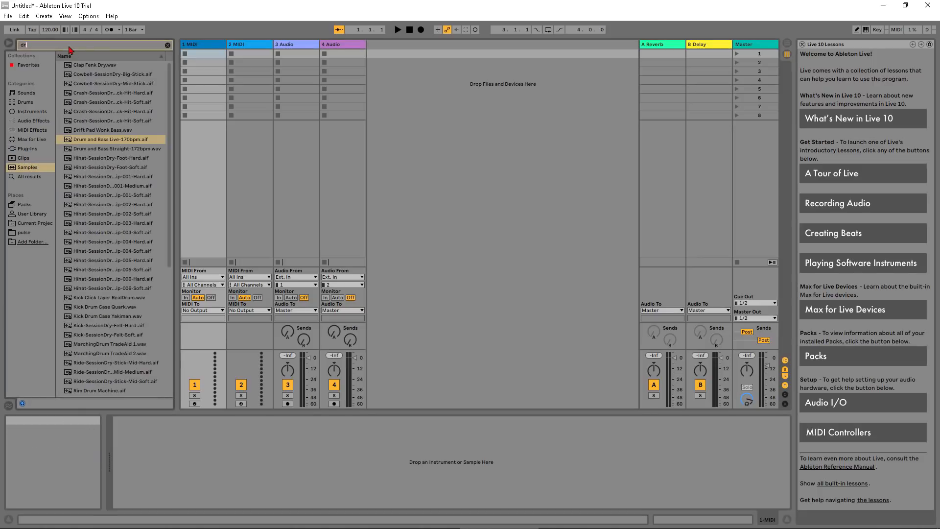
type("u")
left_click_drag(93, 67, 386, 59)
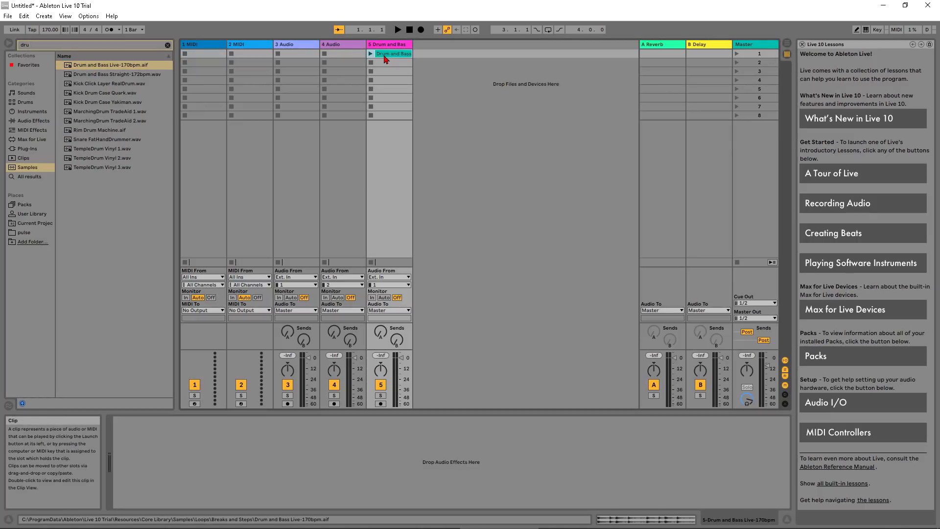
left_click(371, 54)
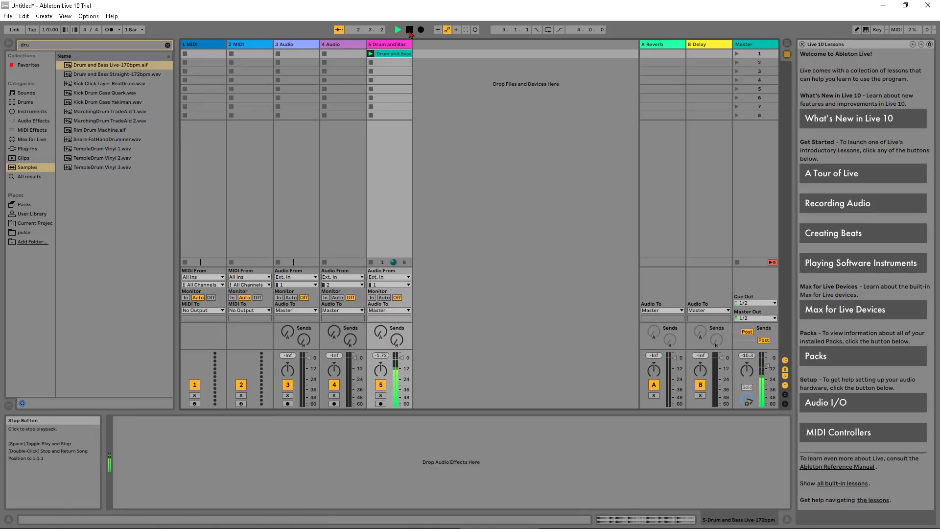
left_click(409, 30)
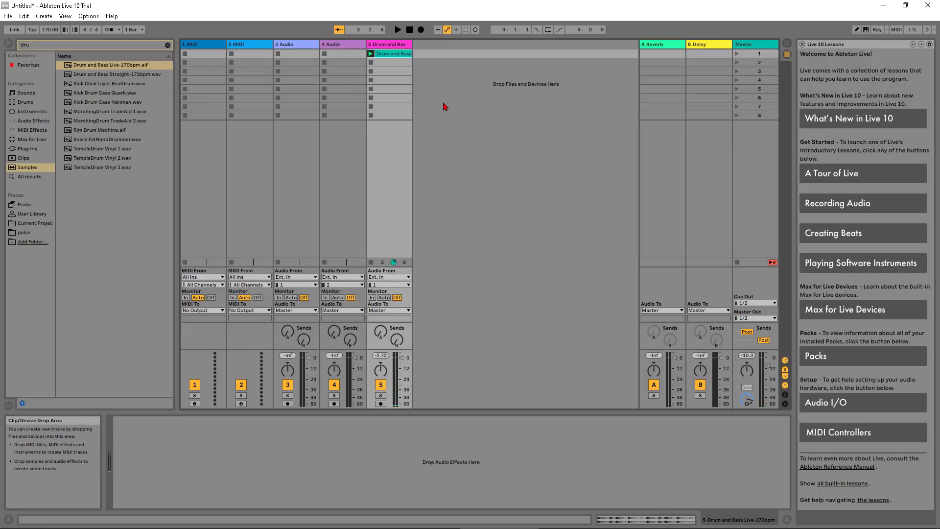
- Load VCV-Bridge-64 from the favorites onto a new track and set its Port parameter to 2
left_click(28, 65)
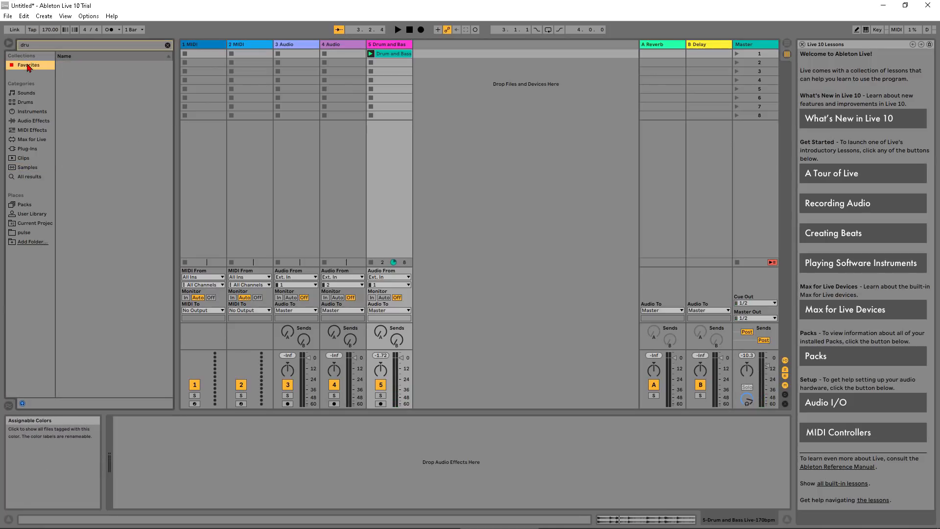
left_click(167, 45)
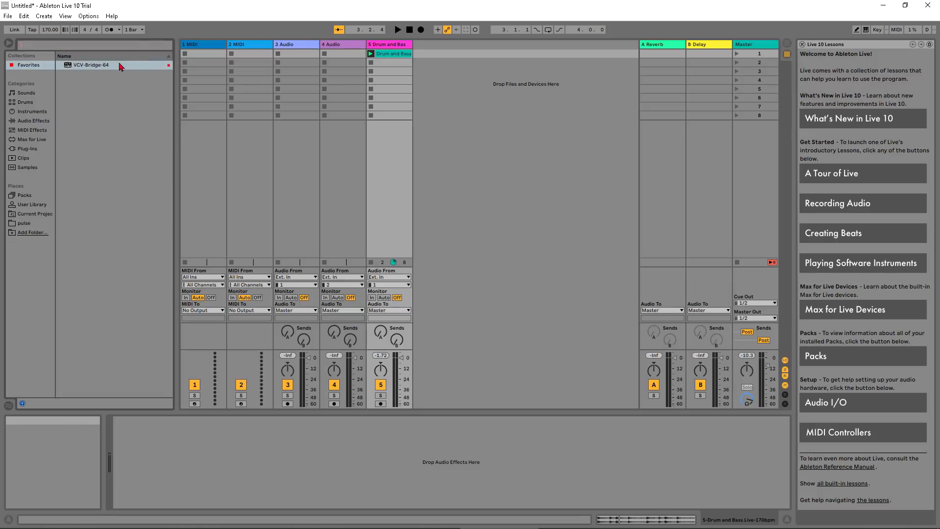
left_click_drag(94, 66, 434, 64)
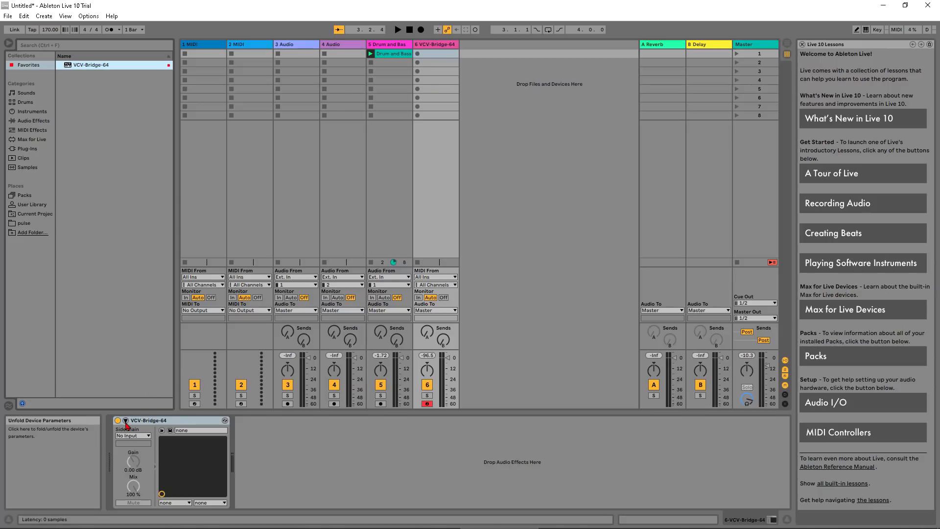
left_click(126, 421)
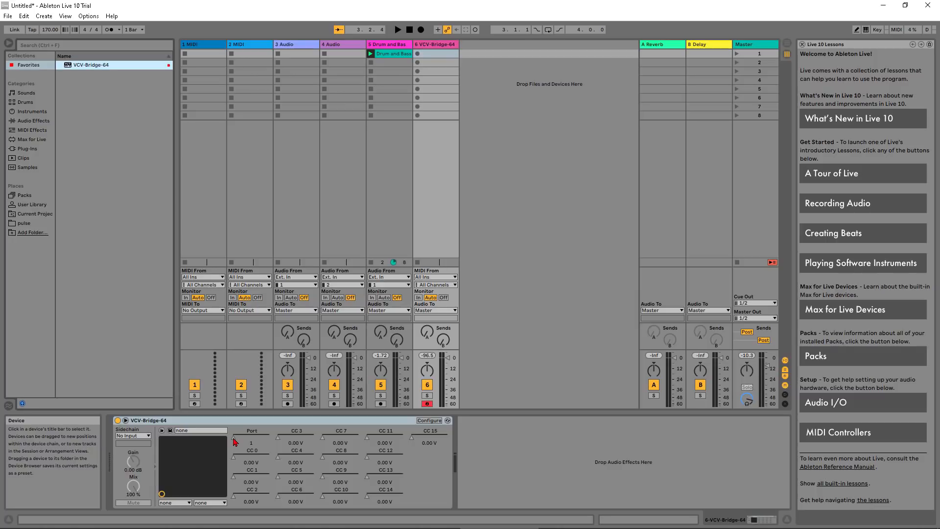
left_click(233, 439)
left_click_drag(234, 438, 236, 438)
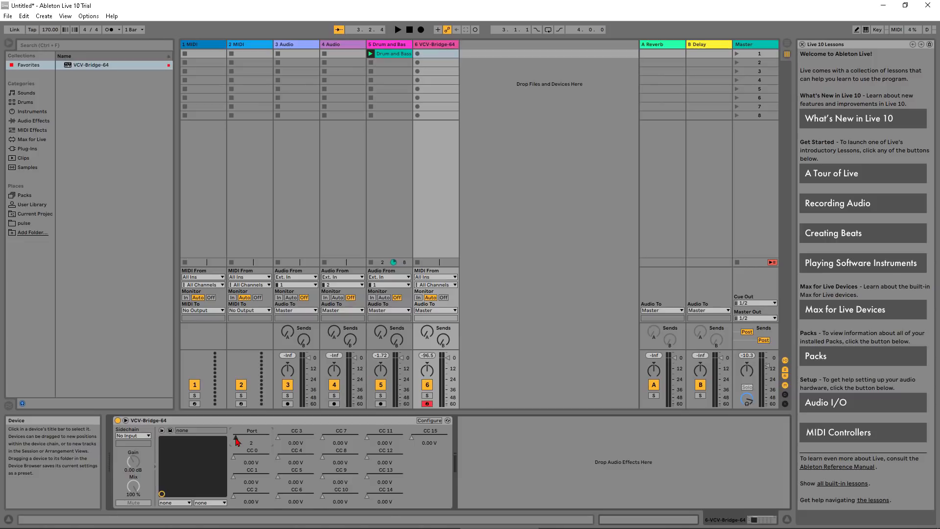
- Rename the VCV-Bridge-64 track as Bridge
left_click(428, 48)
key("ctrl+r")
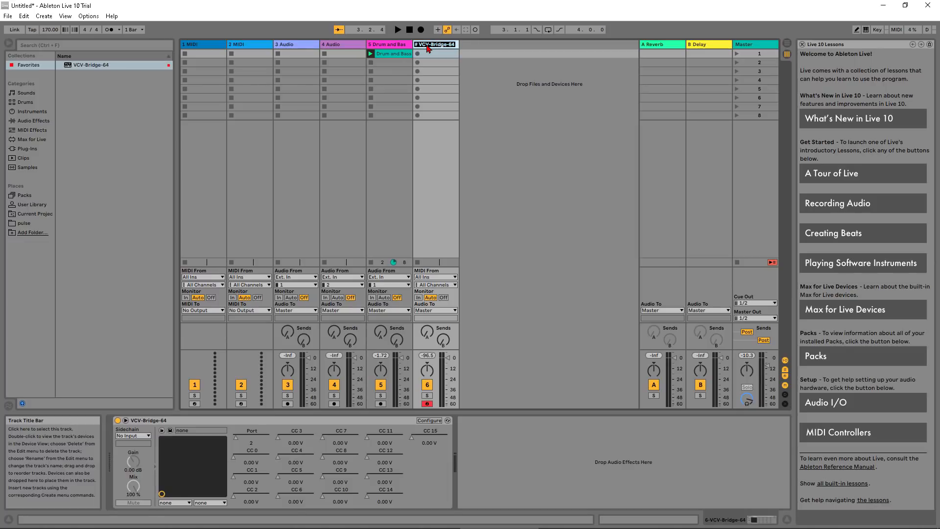
type("Bridge")
key("Return")
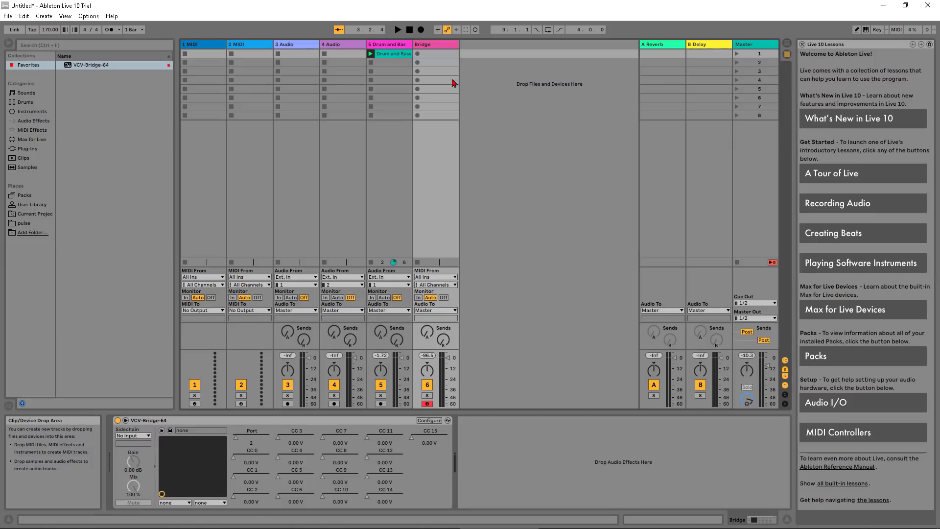
- Route the drum loop track's audio output to the Bridge track and launch its clip
left_click(393, 61)
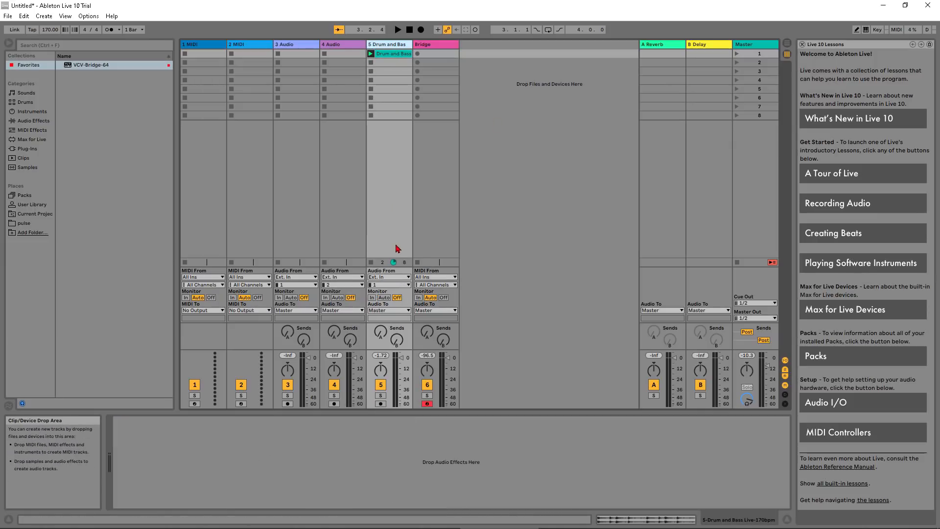
left_click(387, 310)
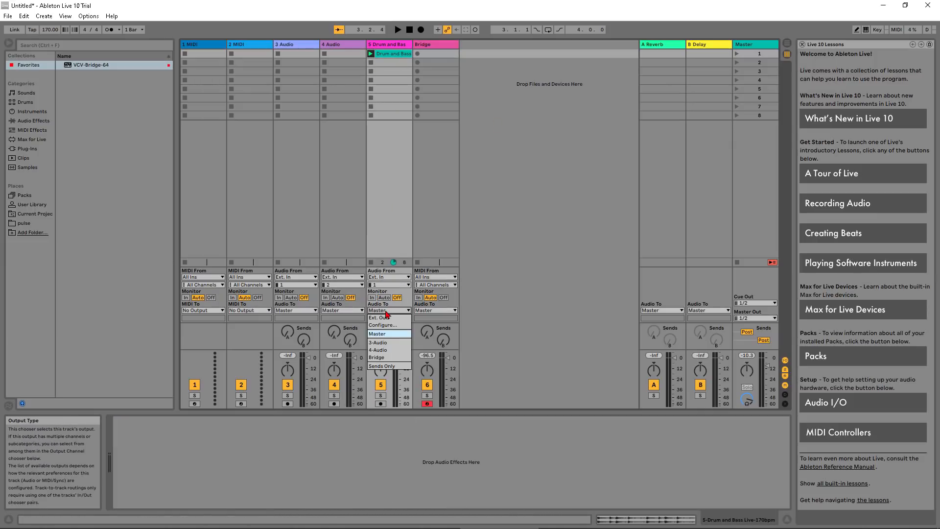
left_click(388, 359)
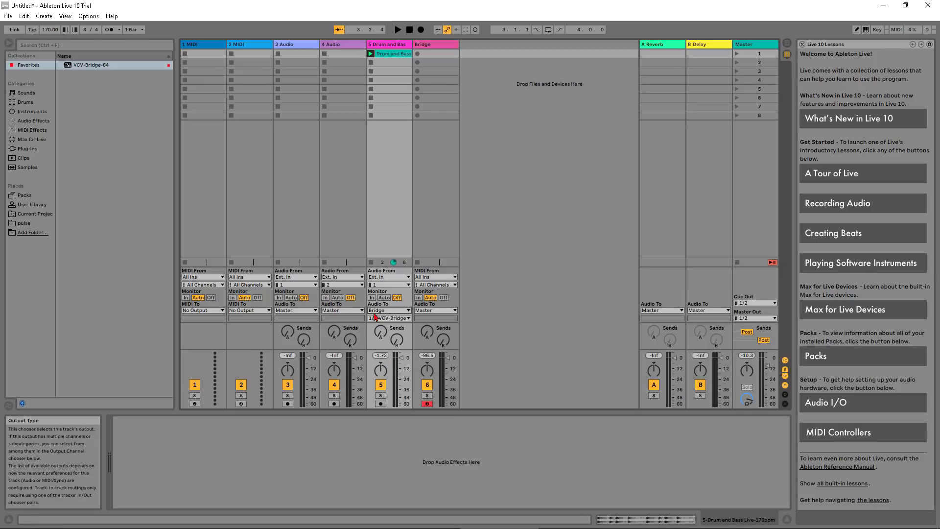
left_click(371, 54)
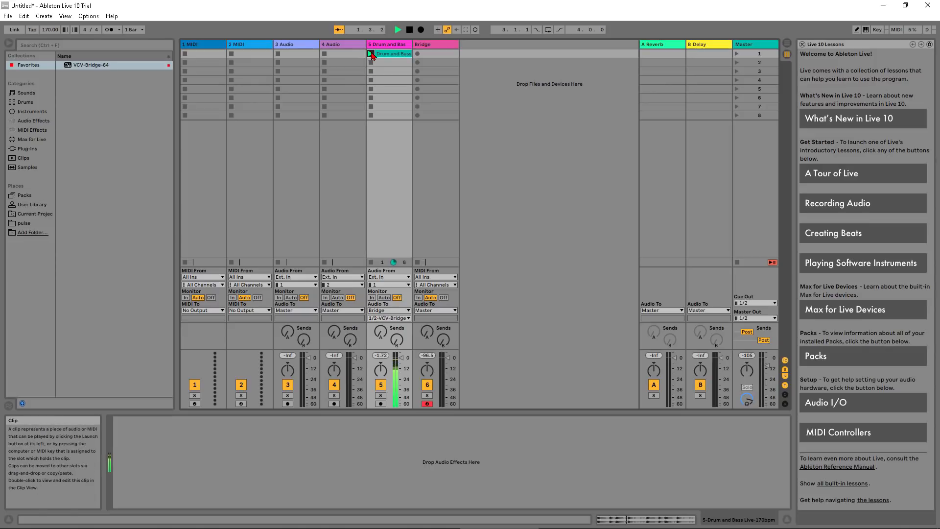
- Switch to VCV Rack and set the AUDIO-8 module's driver to Bridge and its device to Port 2
key("alt+Tab")
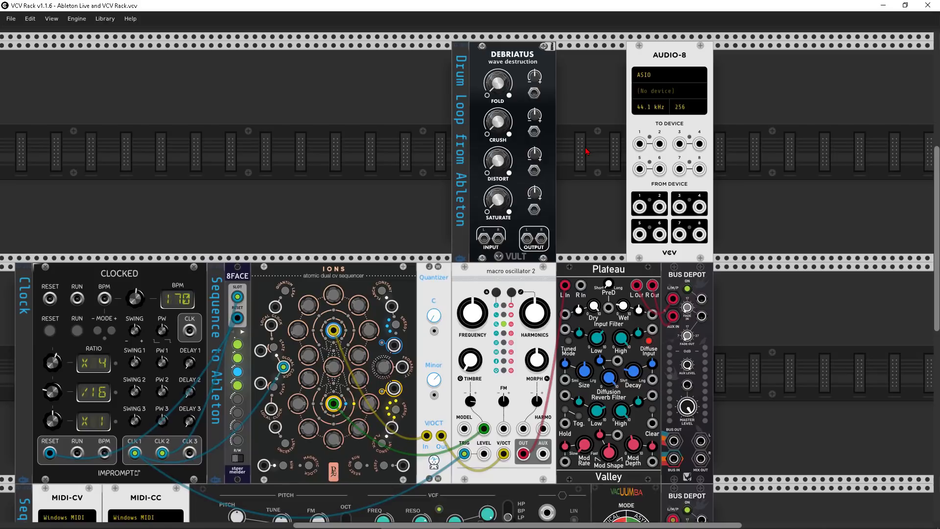
left_click(661, 76)
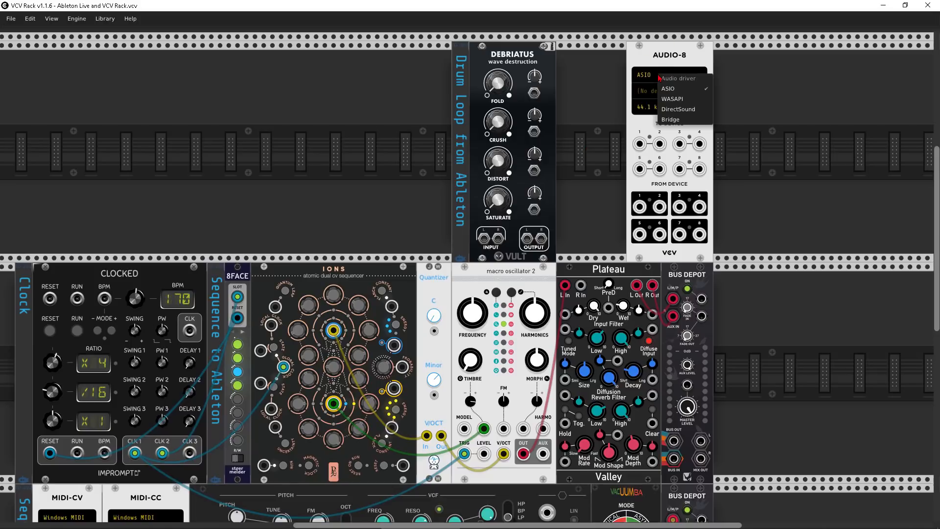
left_click(665, 120)
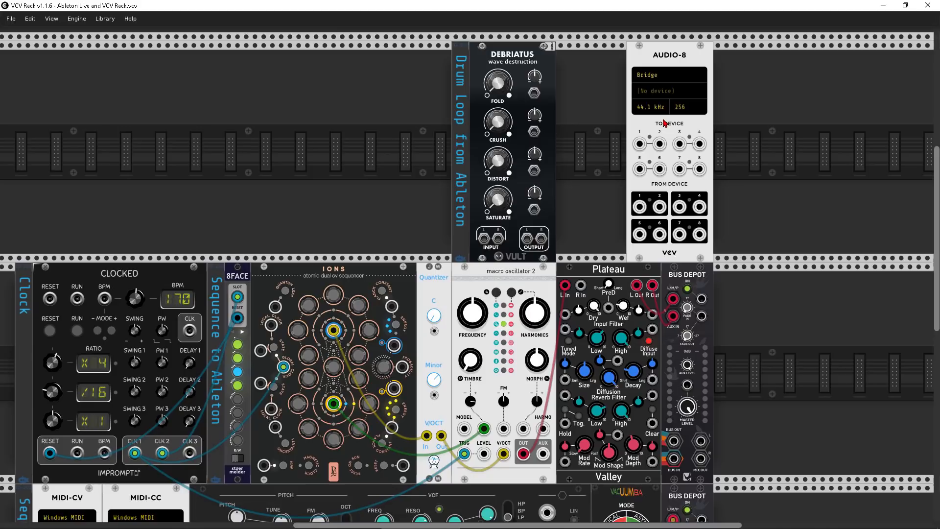
left_click(657, 92)
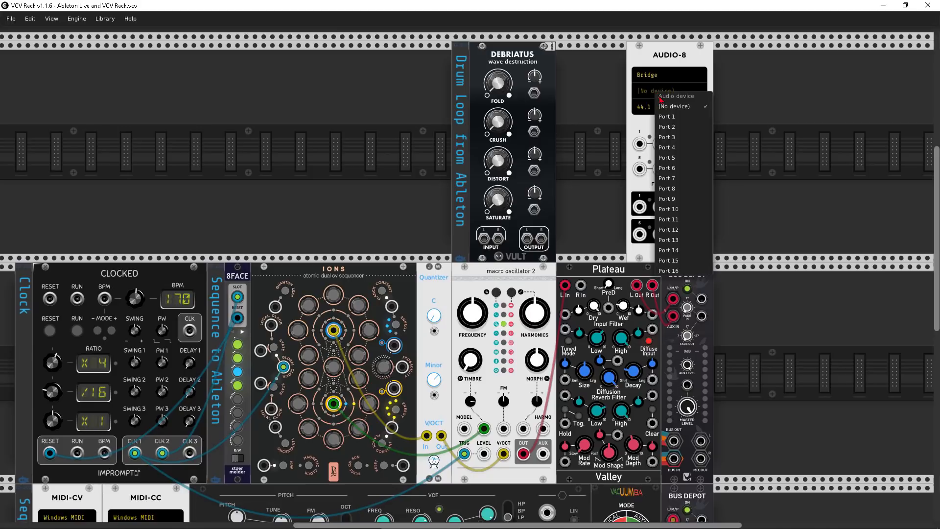
left_click(676, 128)
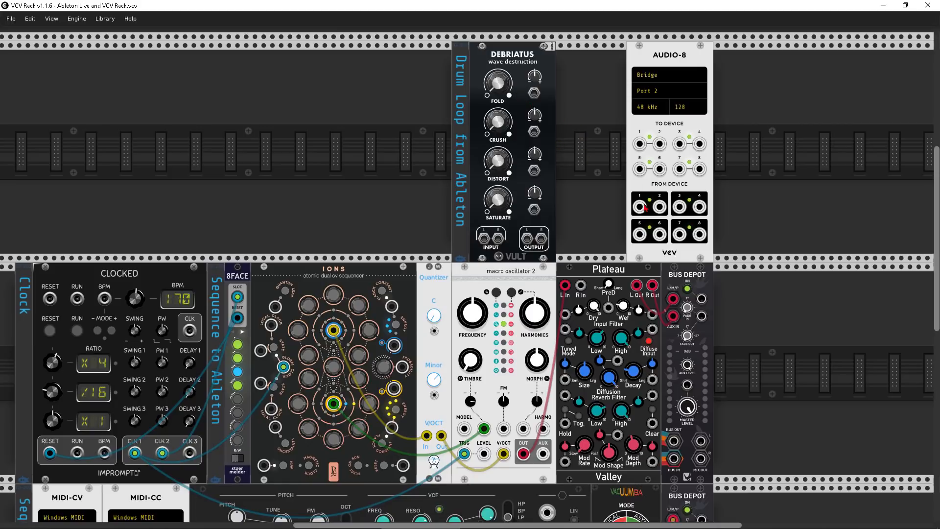
- Patch AUDIO-8's From Device 1 and 2 into Debriatus's left and right inputs, and Debriatus's outputs into To Device 1 and 2
left_click_drag(640, 206, 659, 206)
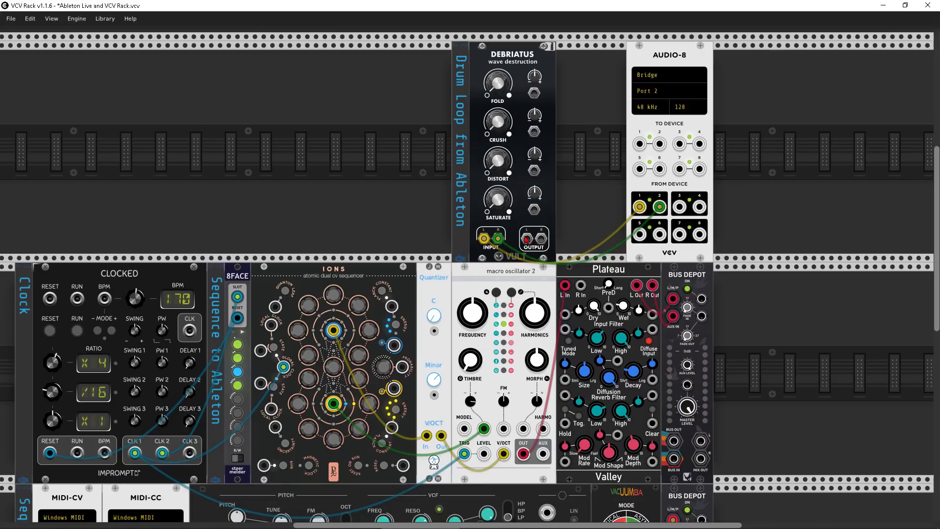
mouse_move(525, 239)
left_mouse_down()
mouse_move(639, 143)
mouse_move(639, 169)
mouse_move(541, 239)
left_mouse_up()
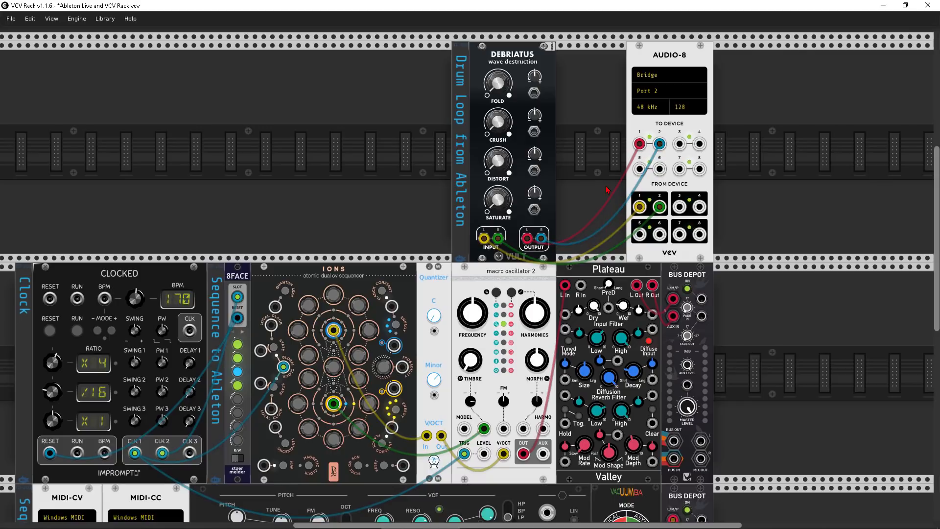
- Adjust the Fold, Crush and Saturate knobs on Debriatus to alter the drum loop's sound
mouse_move(494, 93)
left_mouse_down()
mouse_move(494, 54)
mouse_move(494, 76)
left_mouse_up()
left_click_drag(494, 133, 494, 88)
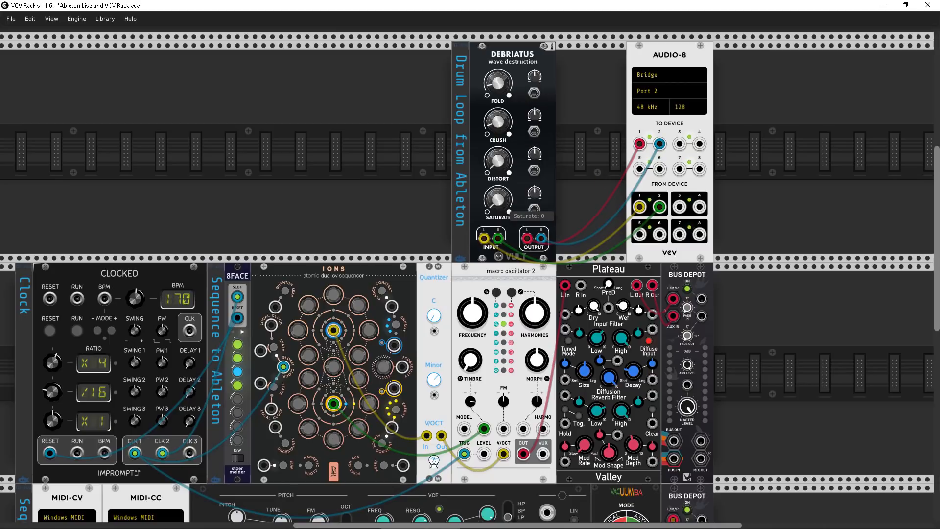
left_click_drag(496, 207, 497, 177)
- Switch to Ableton Live and rename the 4 Audio track as Drums from VCV
key("alt+Tab")
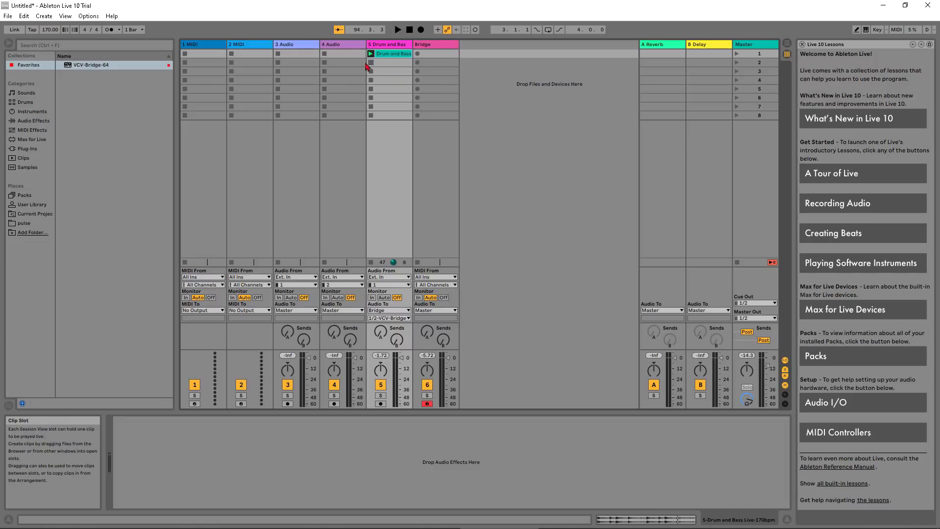
left_click(348, 47)
key("ctrl+r")
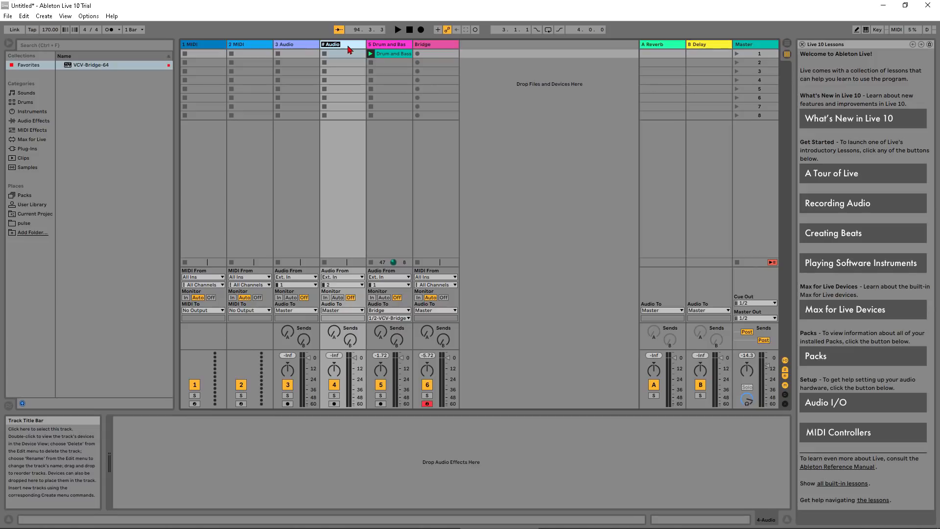
type("Drums from VCV")
key("Return")
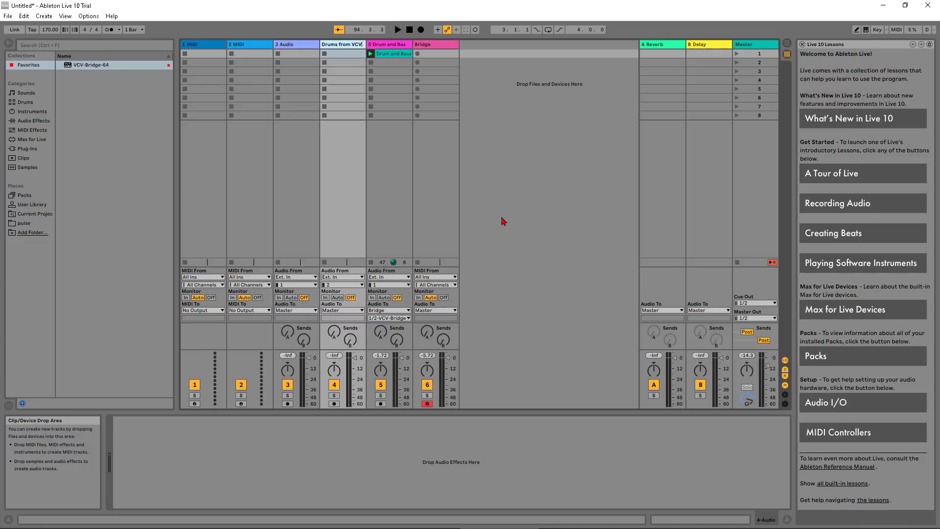
key("Return")
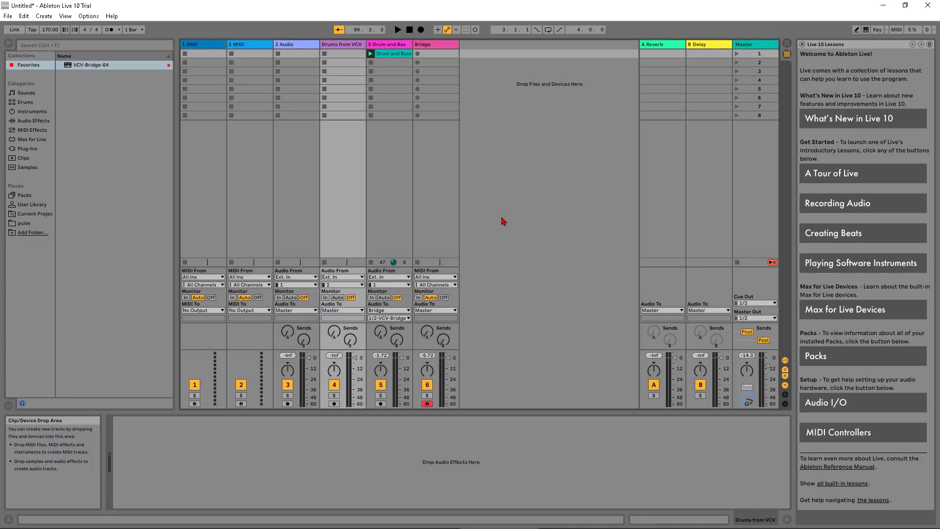
- Set the Bridge track's audio output to Sends Only
left_click(434, 46)
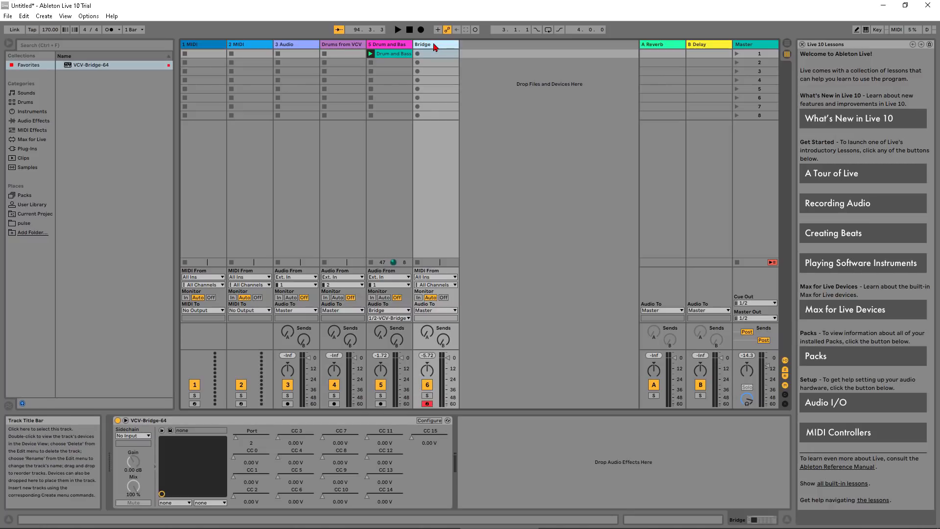
left_click(433, 311)
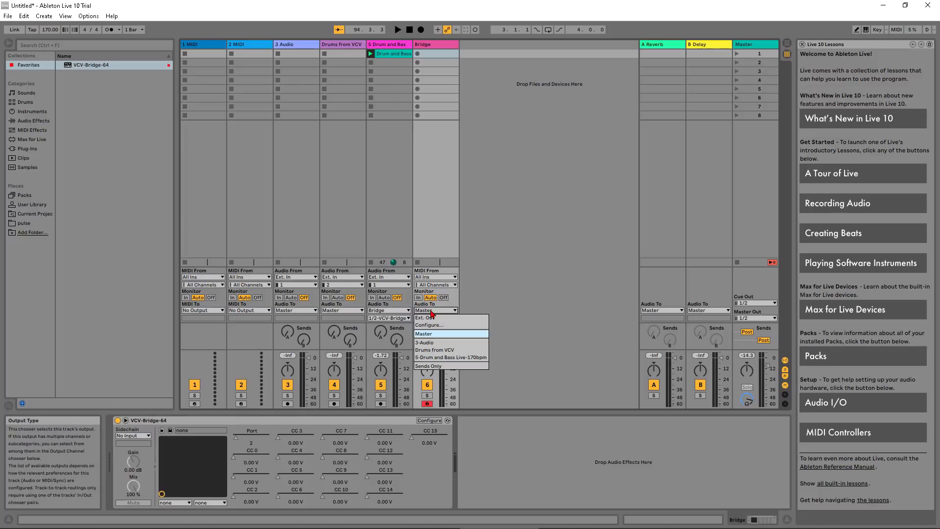
left_click(437, 366)
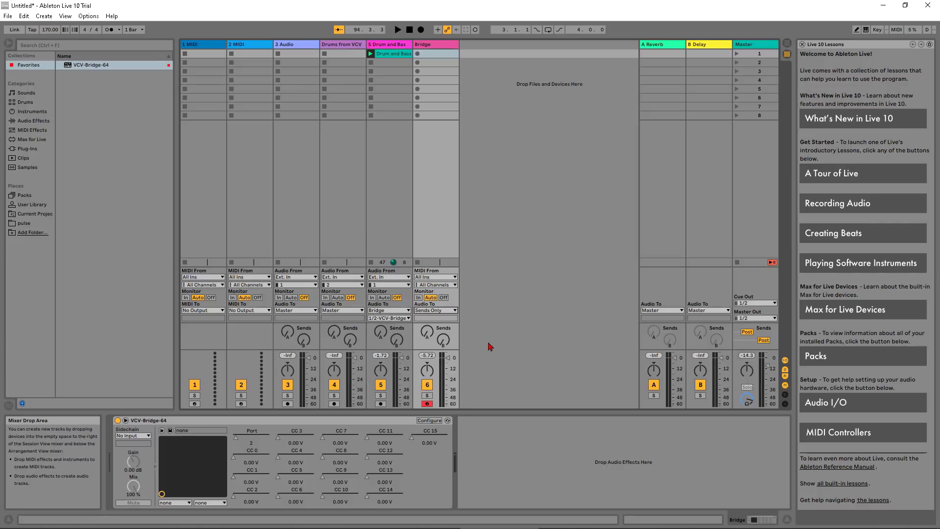
- Set the Drums from VCV track's audio input to Bridge, and switch back to VCV Rack
left_click(357, 179)
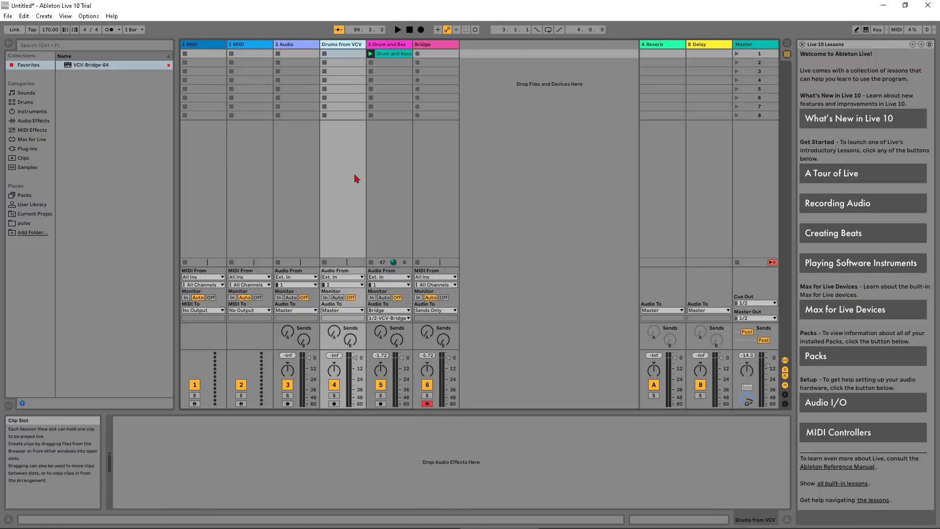
left_click(340, 277)
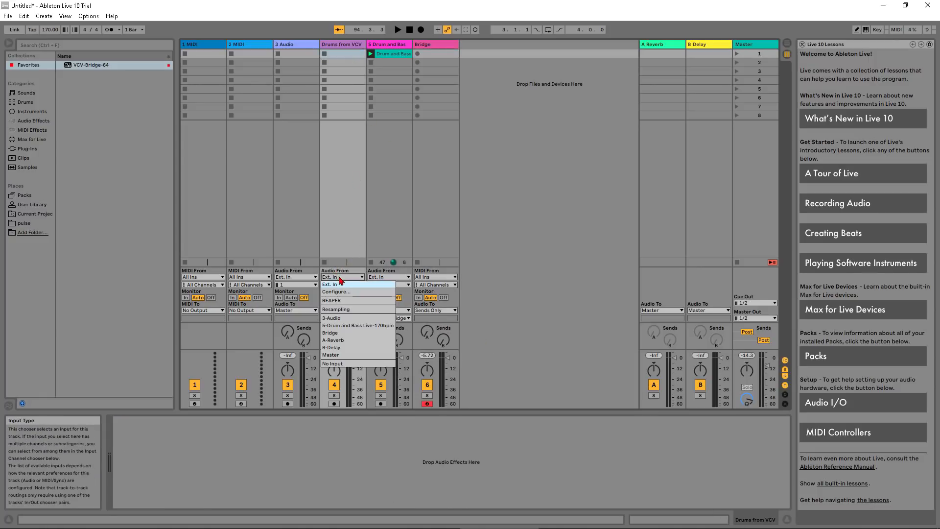
left_click(337, 334)
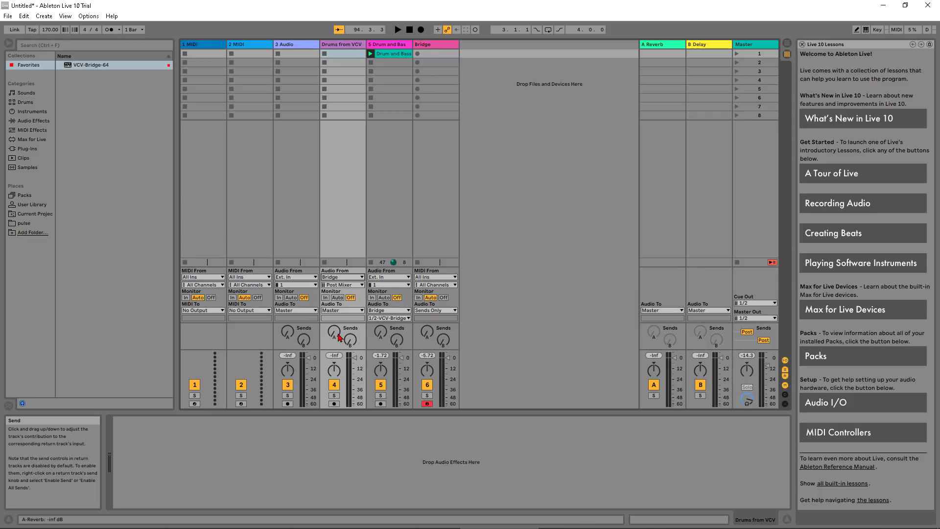
key("alt+Tab")
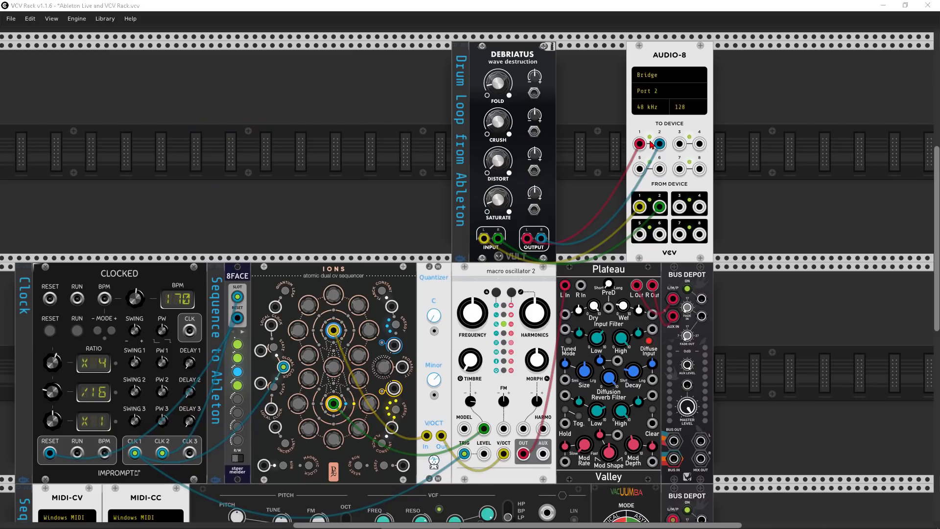
- Switch to Ableton Live, set the Drums from VCV track's monitoring to In, and audition the track during playback by muting and unmuting it
key("alt+Tab")
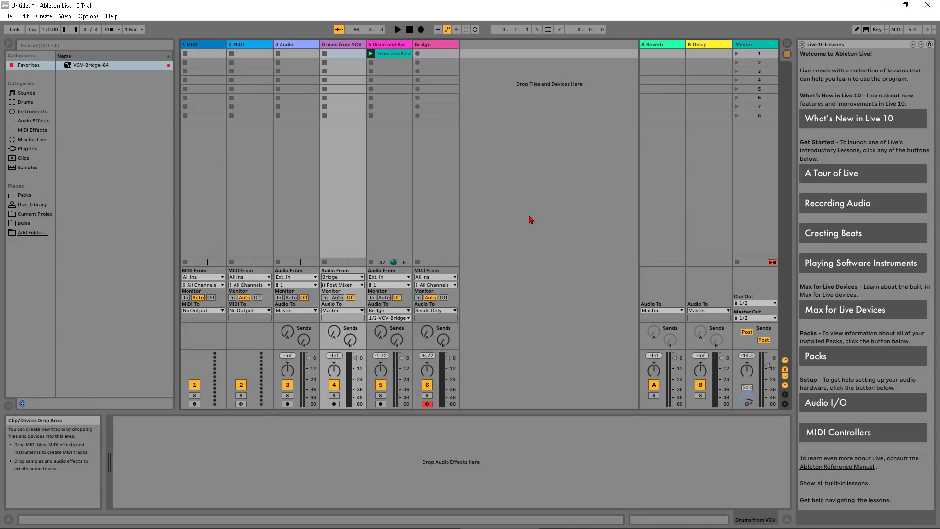
left_click(325, 298)
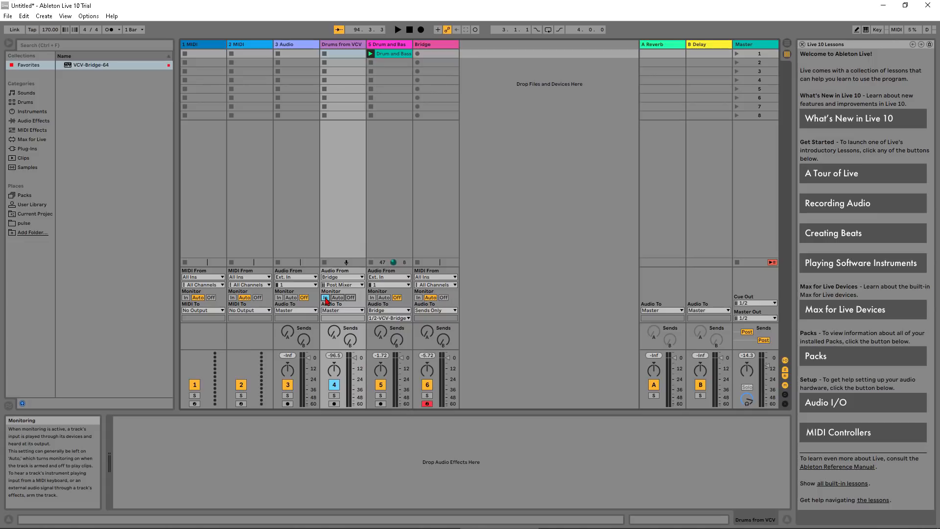
left_click(398, 29)
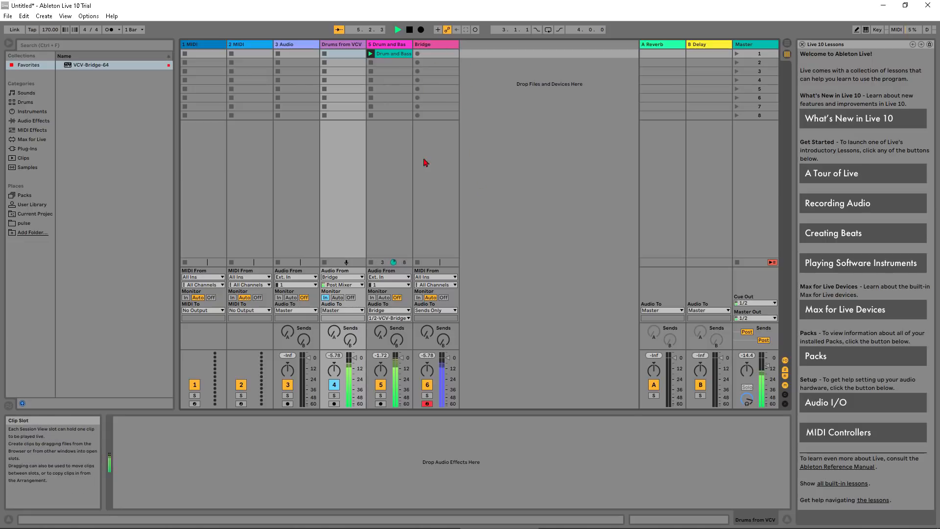
left_click(335, 386)
left_click(335, 385)
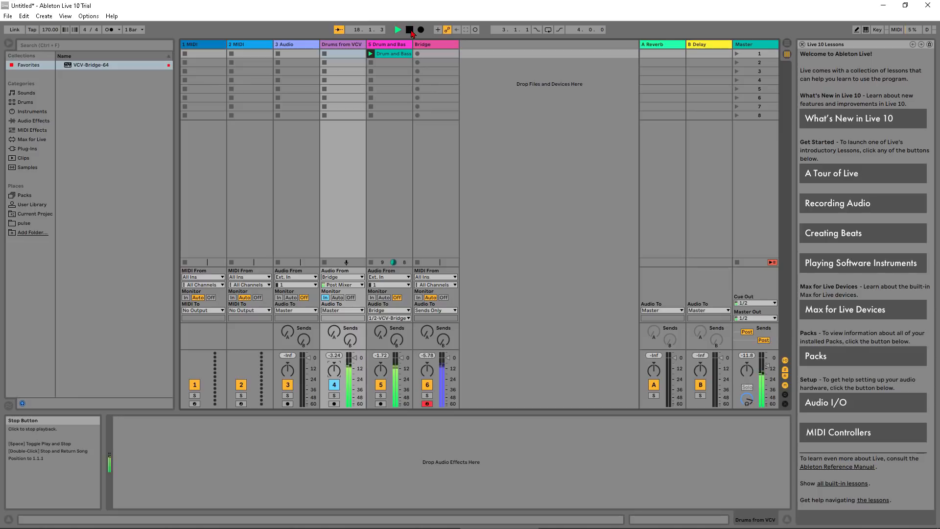
- Switch to VCV Rack and patch the mix outputs of the Bus Depot beside Plateau to Audio-8's device inputs 3 and 4
key("alt+Tab")
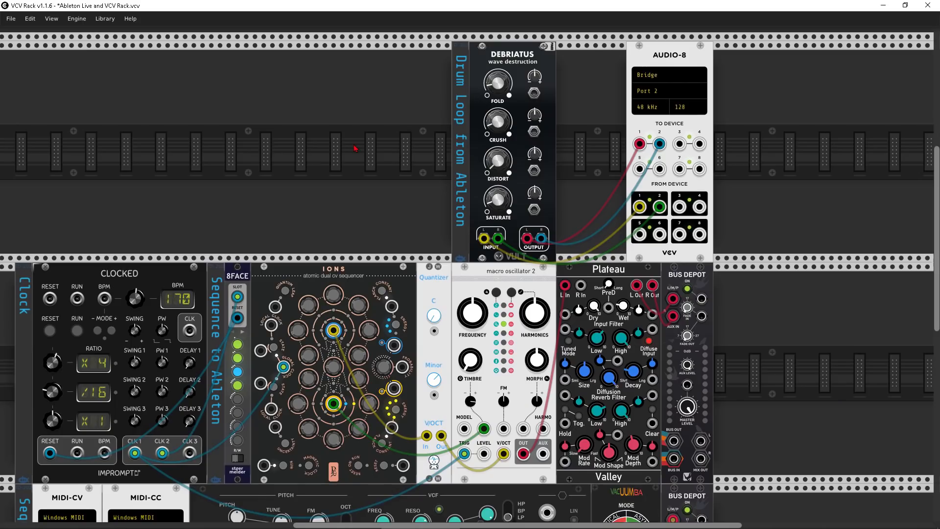
scroll(355, 149, "down", 1)
scroll(298, 139, "down", 1)
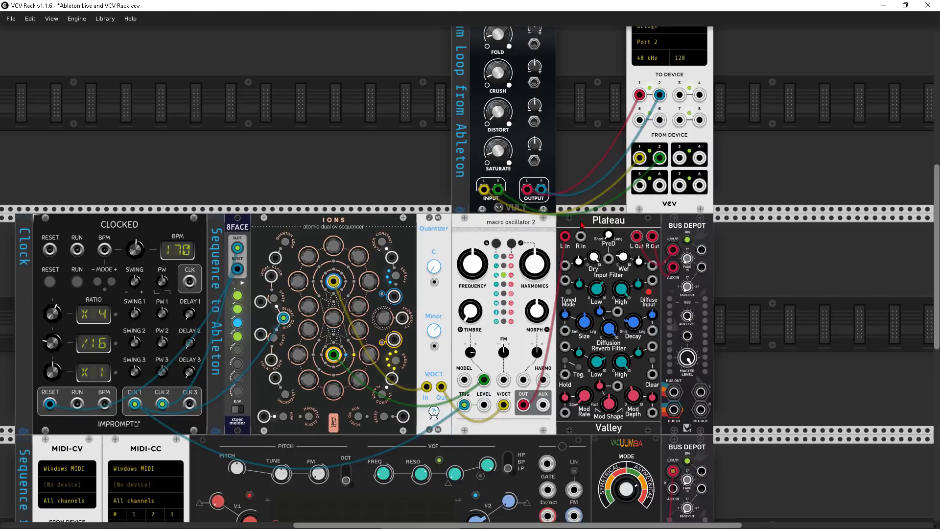
mouse_move(703, 393)
left_mouse_down()
mouse_move(680, 96)
mouse_move(707, 393)
mouse_move(701, 409)
left_mouse_up()
- Switch to Ableton Live and rename the 3 Audio track as Sequence from VCV
key("alt+Tab")
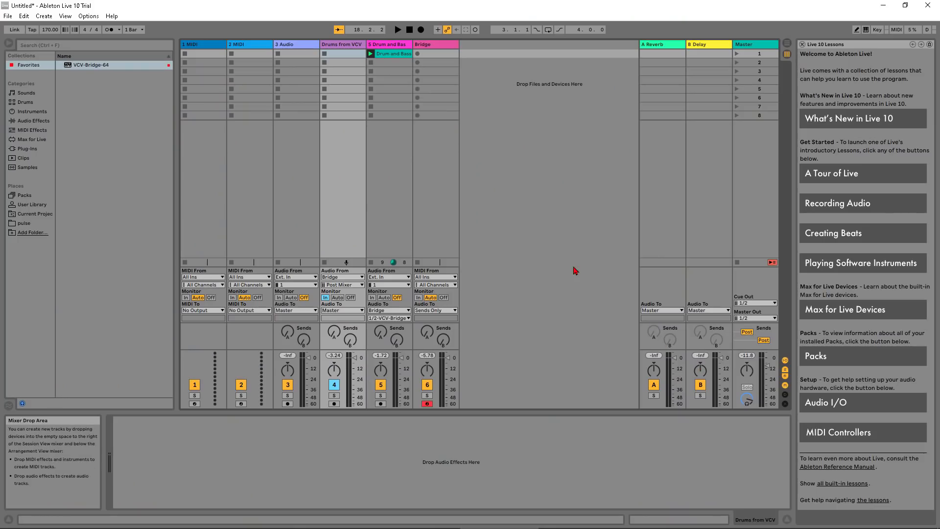
left_click(297, 45)
key("ctrl+r")
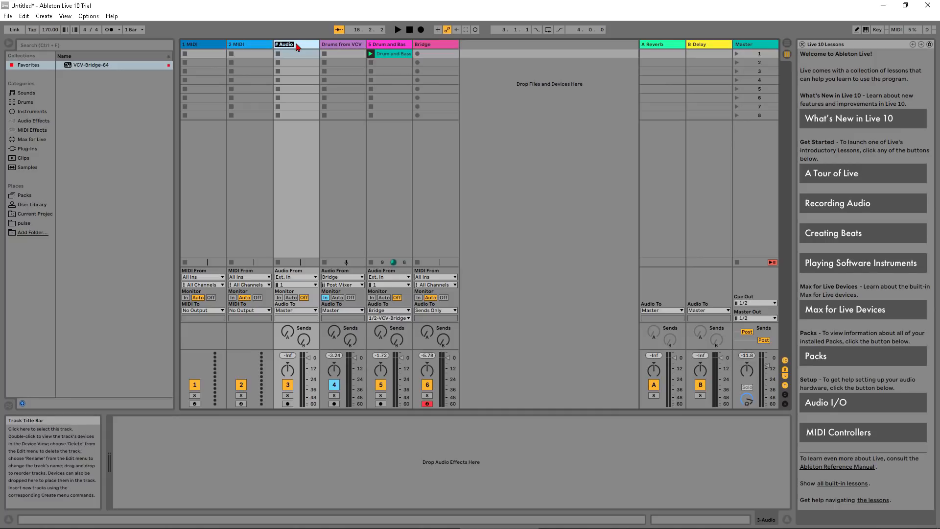
type("Sequence from VCV")
left_click(512, 188)
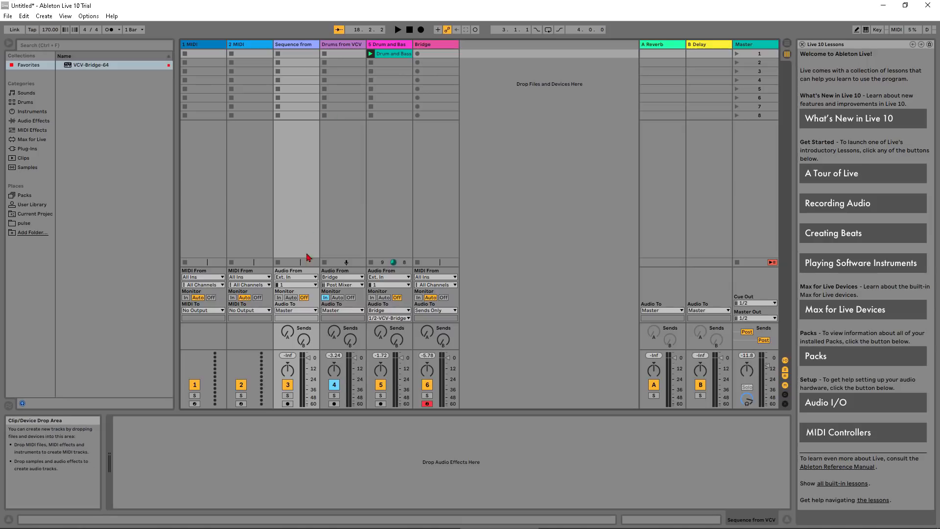
- Set the Sequence from VCV track's audio input to Bridge, channel 3/4-VCV-Bridge, with monitoring set to In
left_click(296, 278)
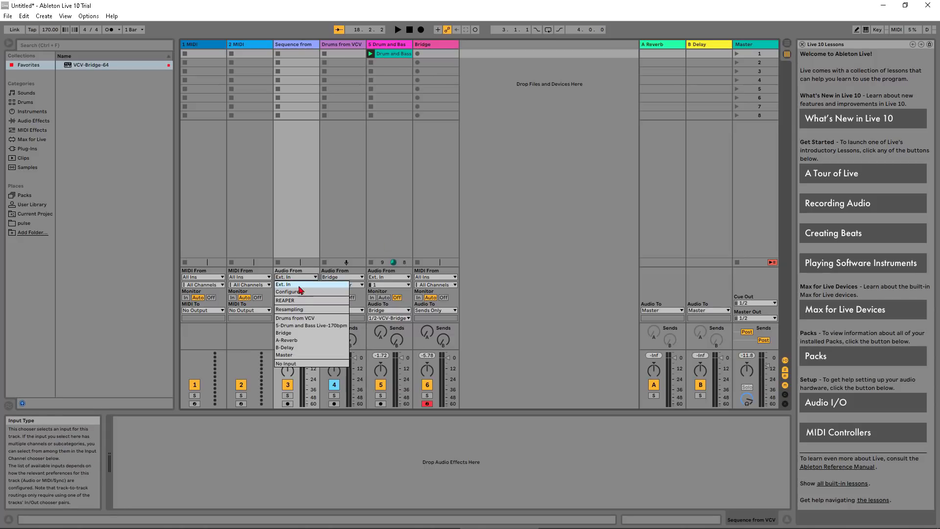
left_click(284, 333)
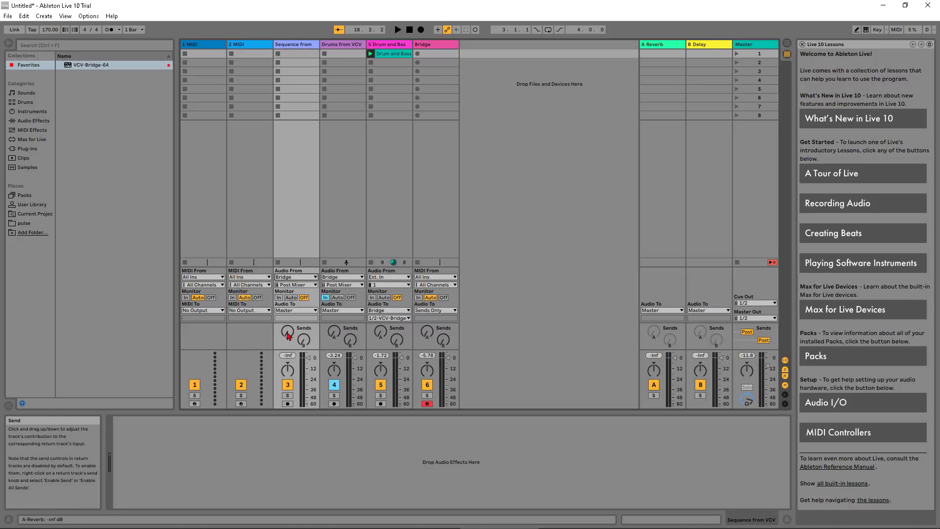
left_click(291, 286)
left_click(297, 317)
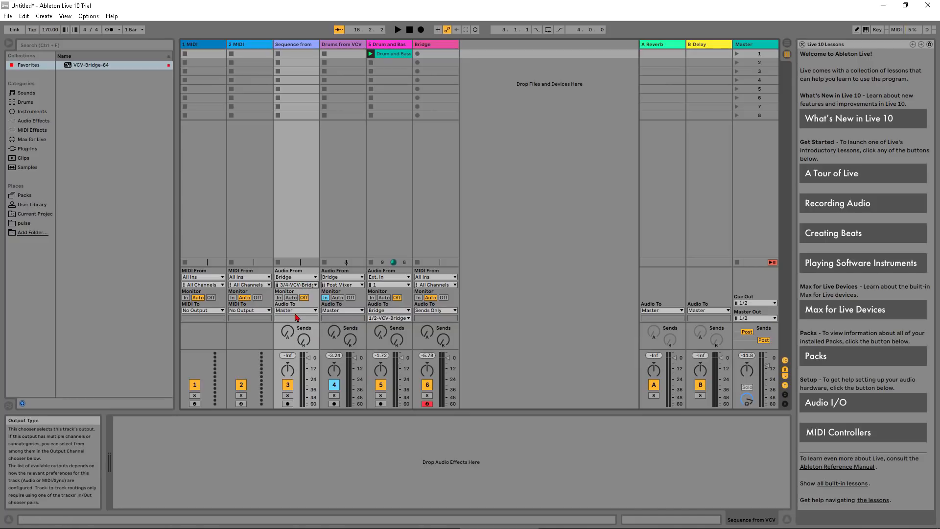
key("alt+Tab")
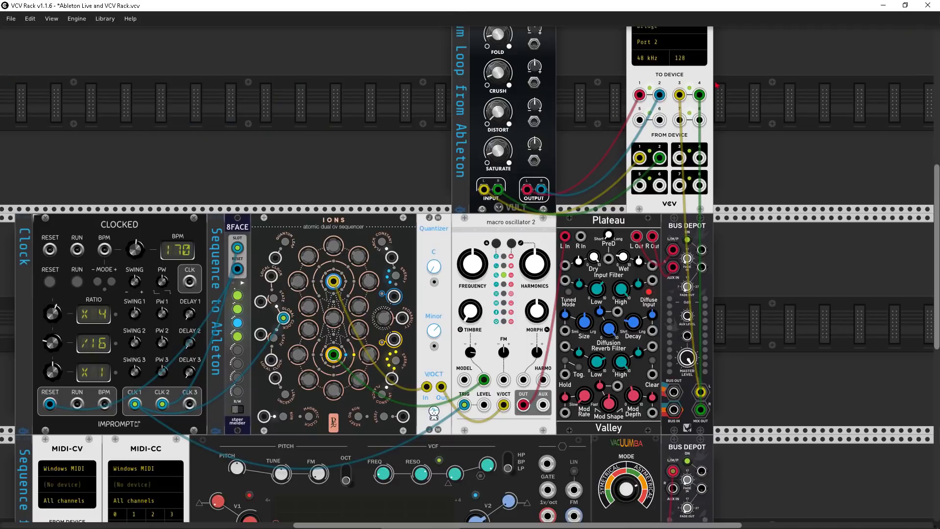
key("alt+Tab")
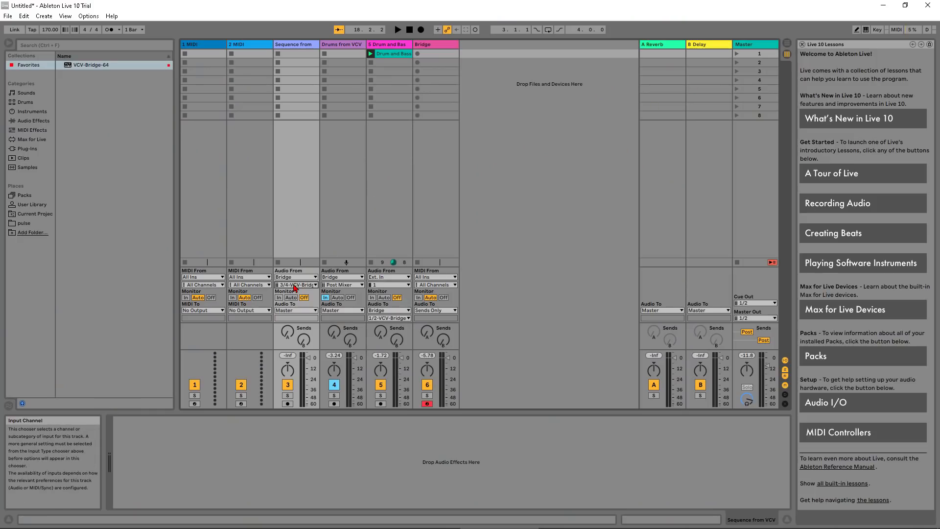
left_click(279, 297)
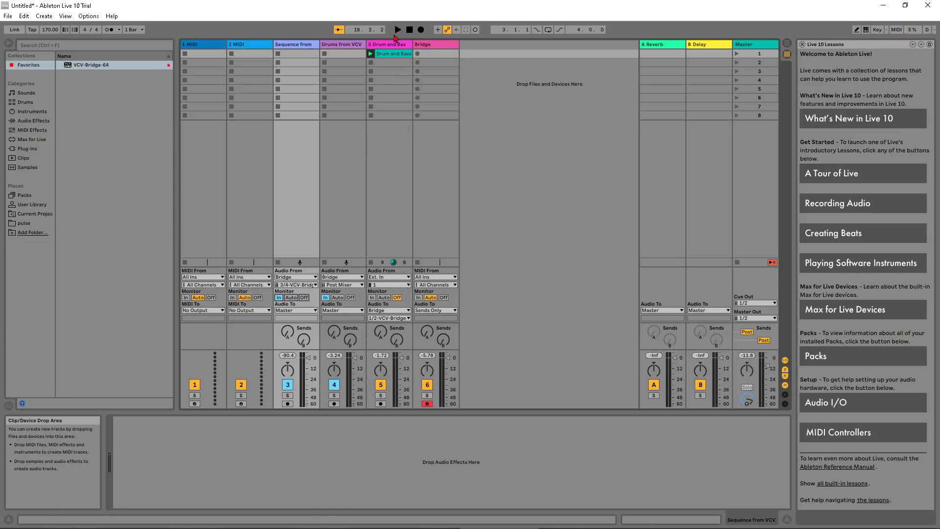
- Start playback in Live, switch to VCV Rack and run the Clocked module to hear the sequence with the drums
key("space")
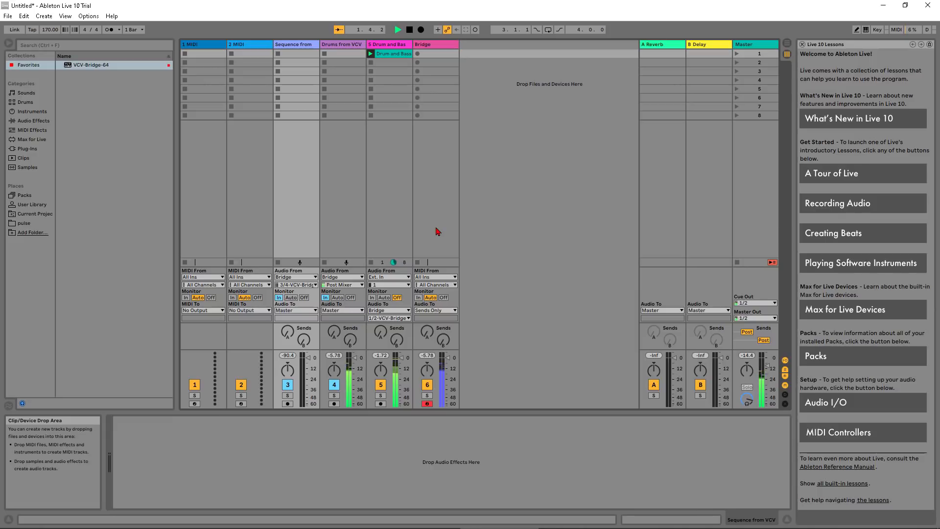
key("alt+Tab")
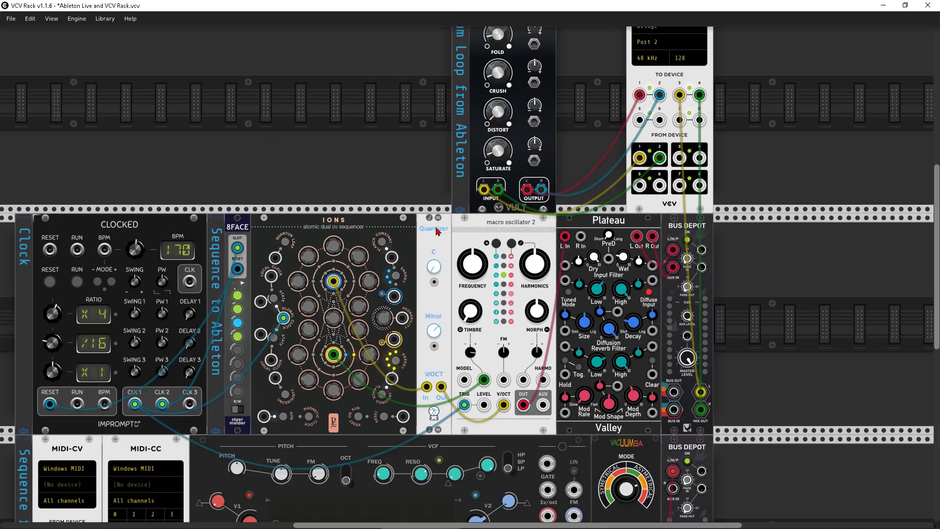
left_click(79, 284)
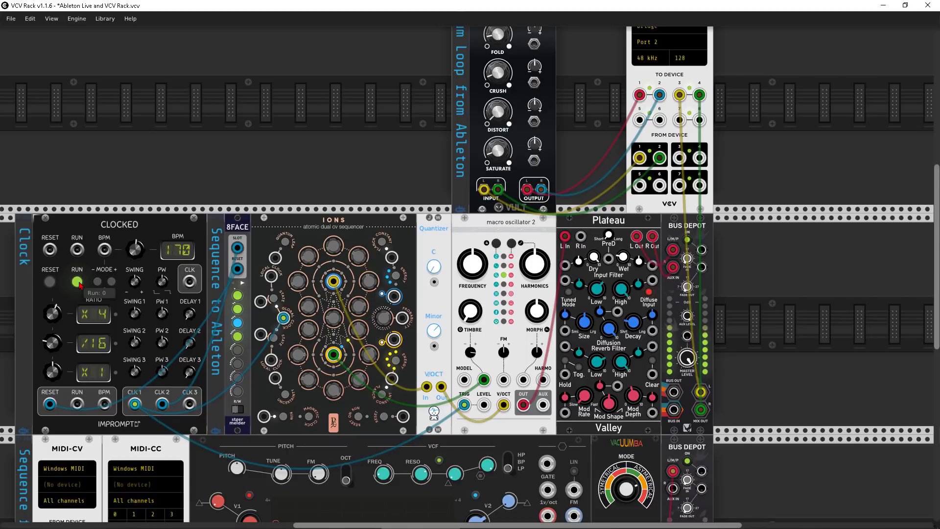
- Check the Sequence from VCV track's level in Live and compare Clocked's BPM in VCV Rack with Live's tempo
key("alt+Tab")
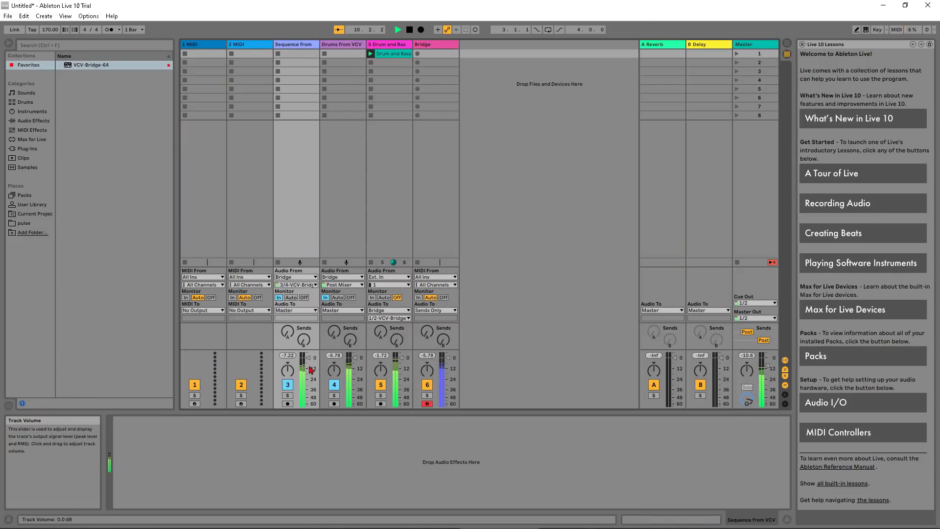
key("alt+Tab")
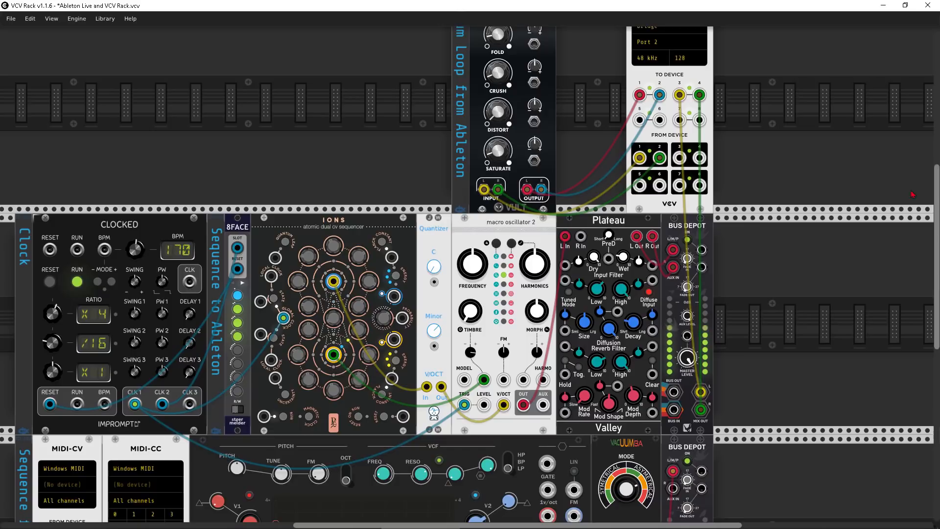
scroll(482, 205, "up", 2)
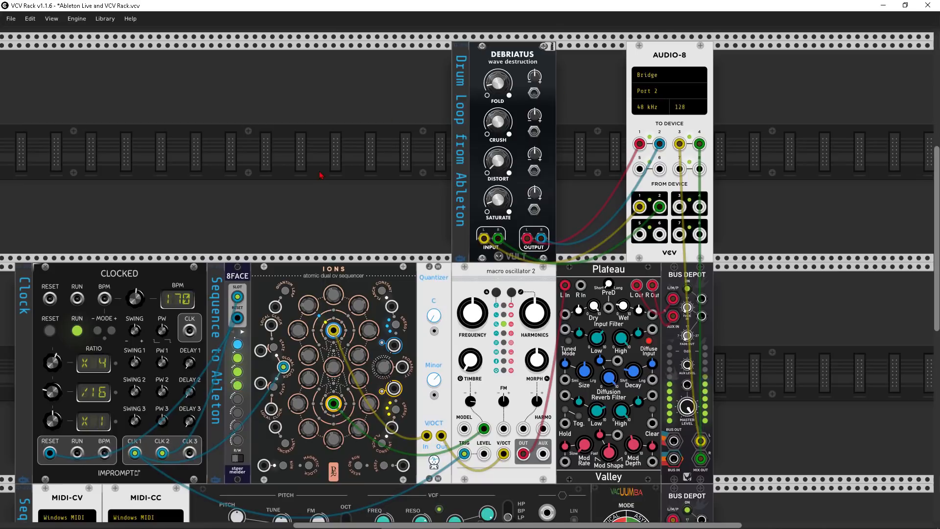
scroll(320, 174, "down", 1)
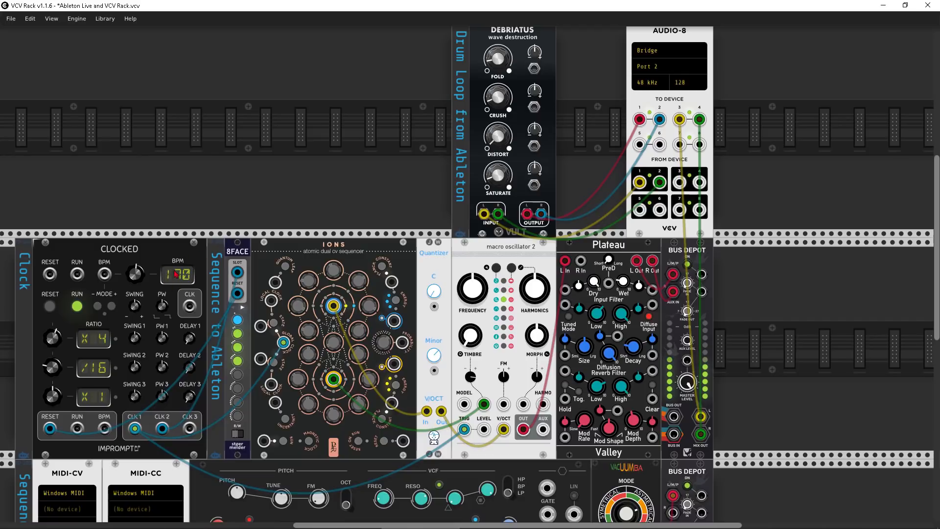
key("alt+Tab")
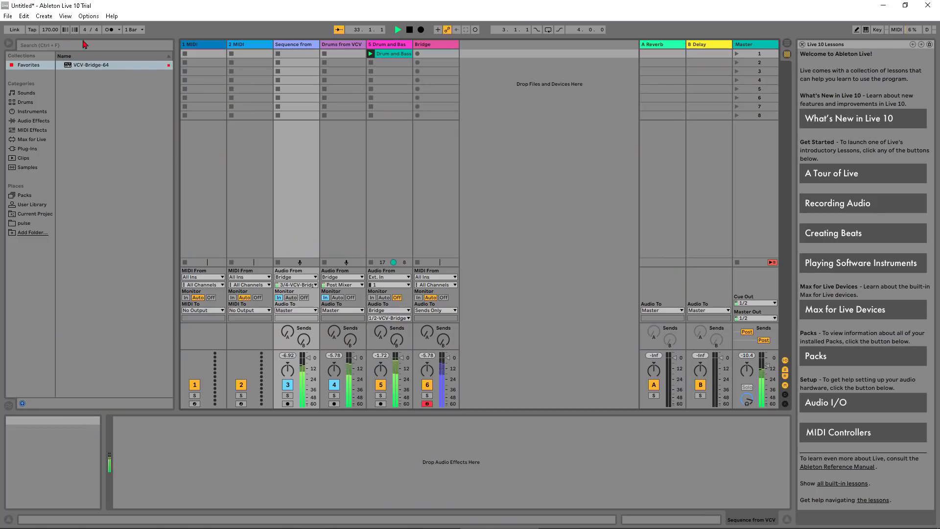
key("alt+Tab")
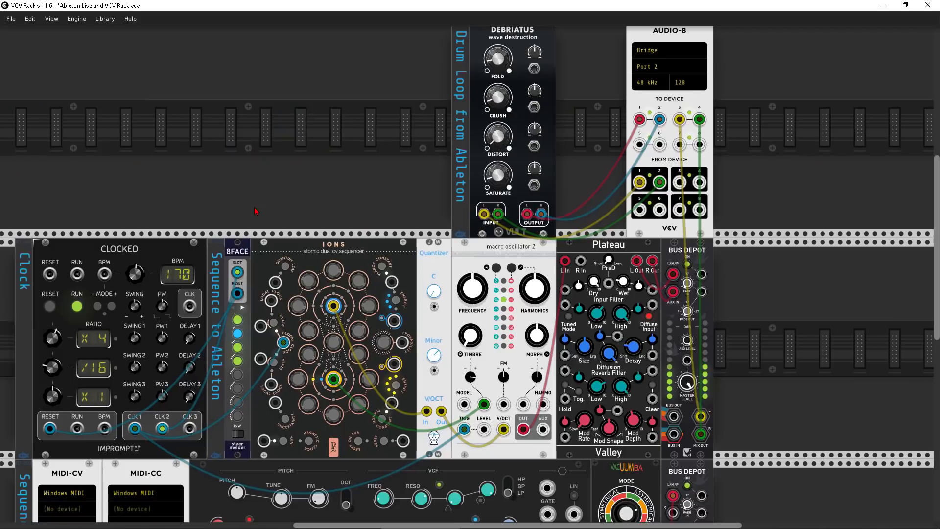
scroll(240, 161, "down", 1)
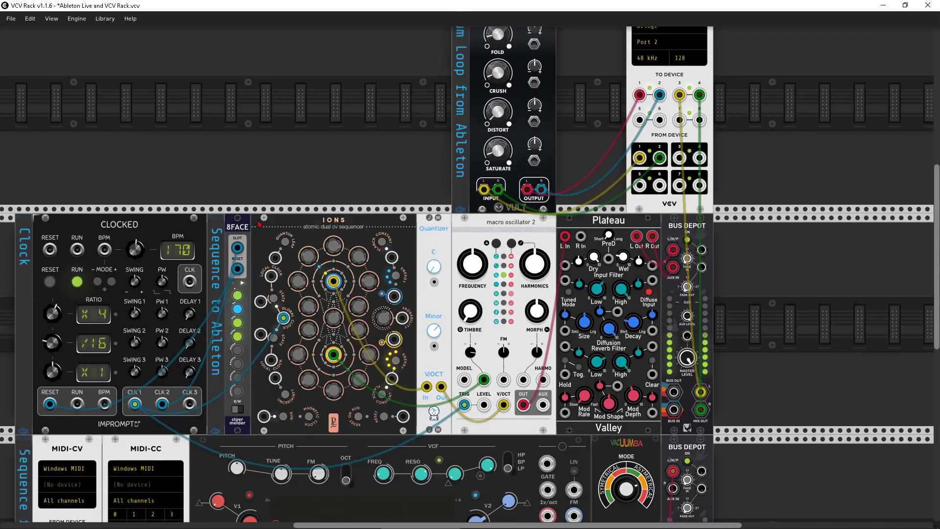
key("alt+Tab")
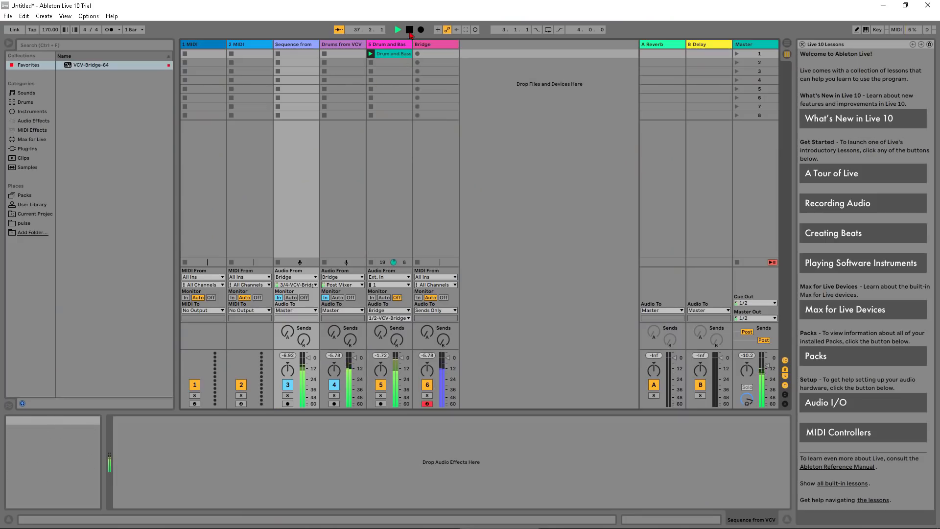
- Restart Live's playback against the running Clocked module to check their sync, and stop both Live and Clocked
key("space")
key("alt+Tab")
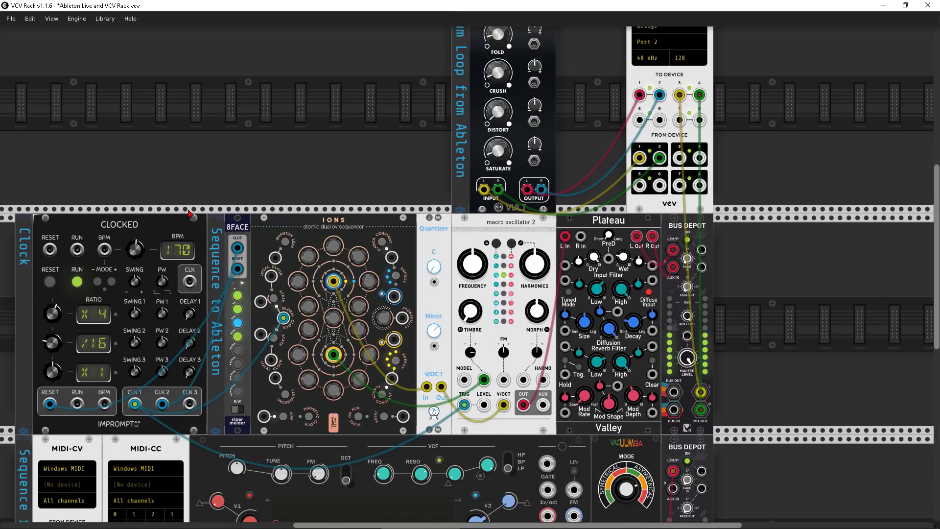
key("alt+Tab")
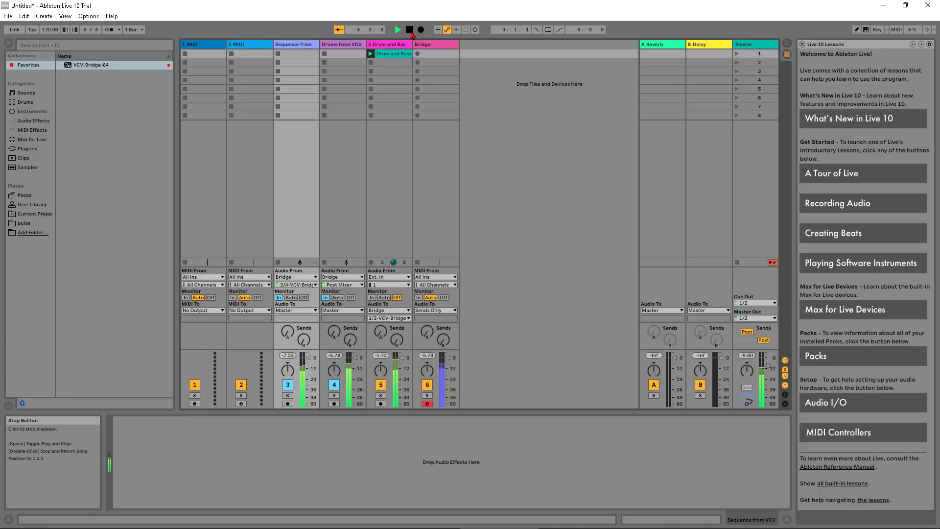
key("alt+Tab")
left_click(77, 282)
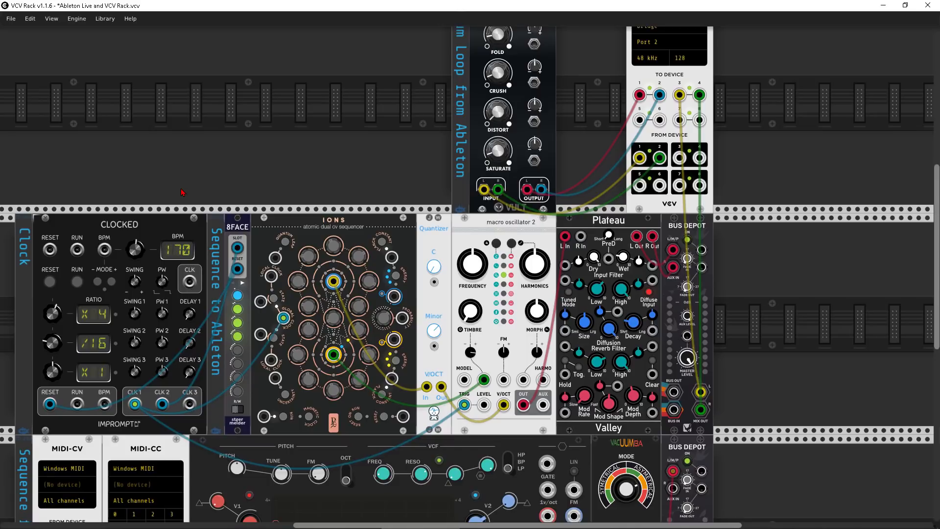
- Switch to Ableton Live and add a Simpler instrument on a new MIDI track after the Bridge track
key("alt+Tab")
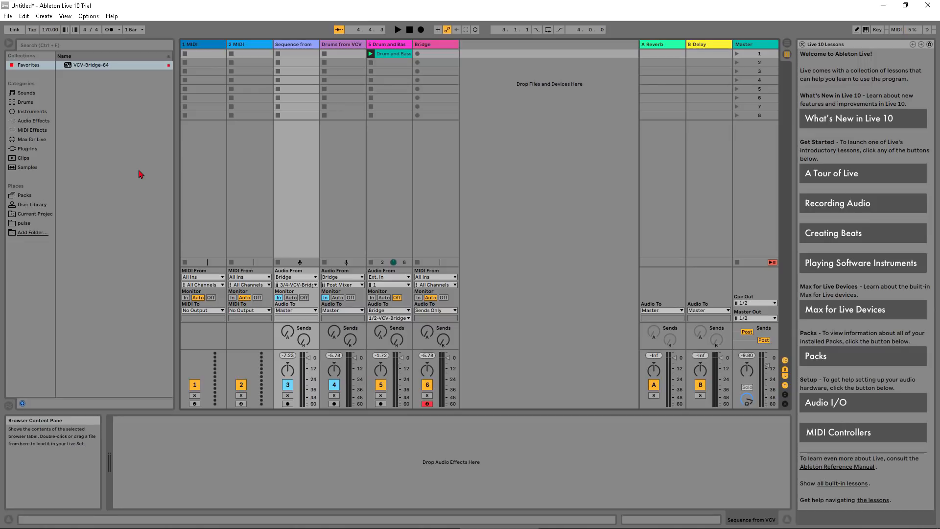
left_click(32, 112)
left_click_drag(82, 149, 476, 72)
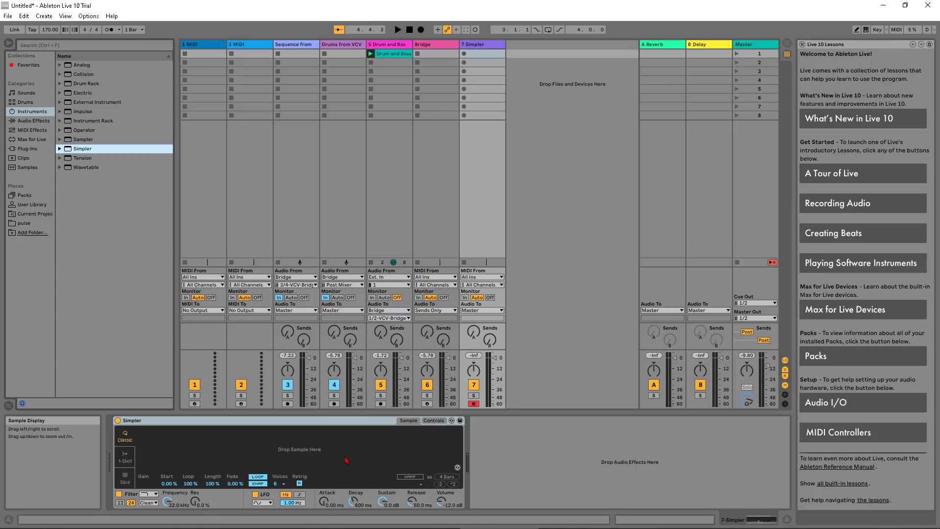
- Rename the 7 Simpler track as Clock to VCV
left_click(483, 46)
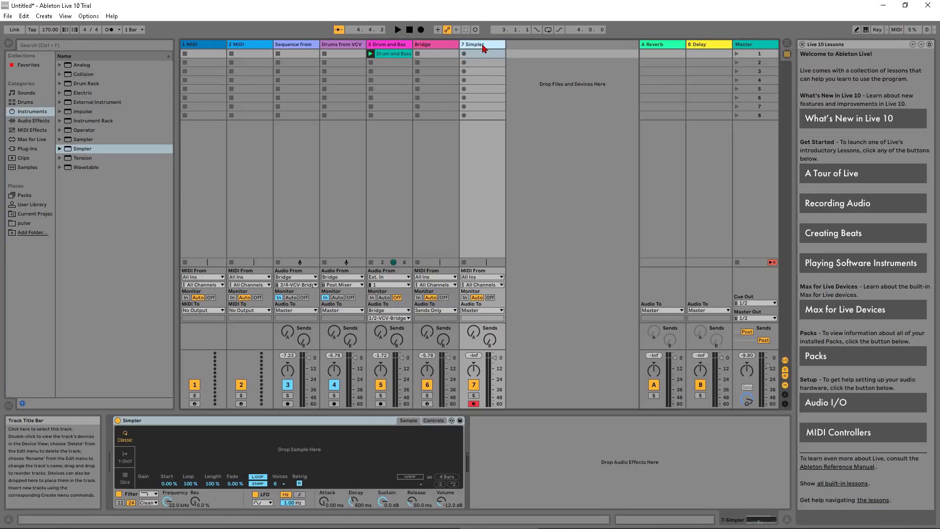
key("ctrl+r")
type("Clock to")
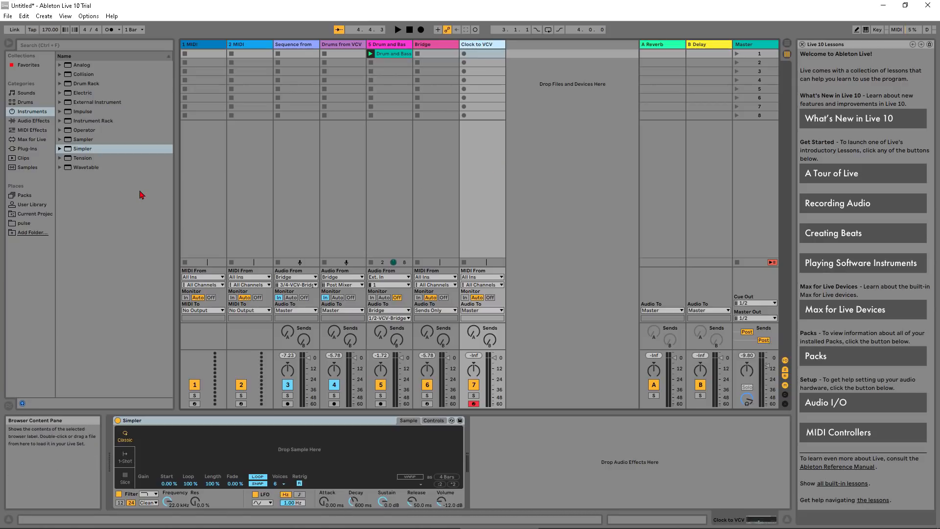
- Load Clock Pulse.WAV from the pulse folder into Simpler and create an empty MIDI clip in the Clock to VCV track's first slot
left_click(22, 222)
left_click_drag(93, 64, 203, 427)
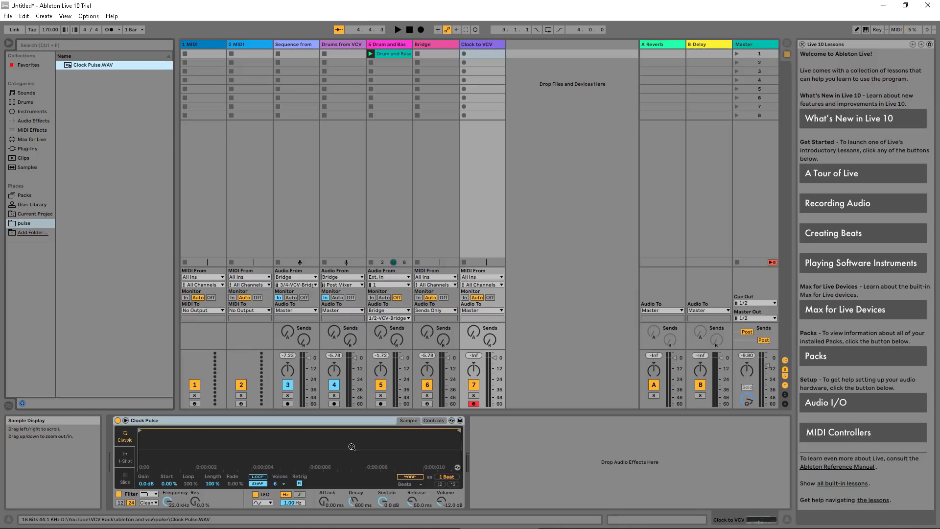
double_click(479, 54)
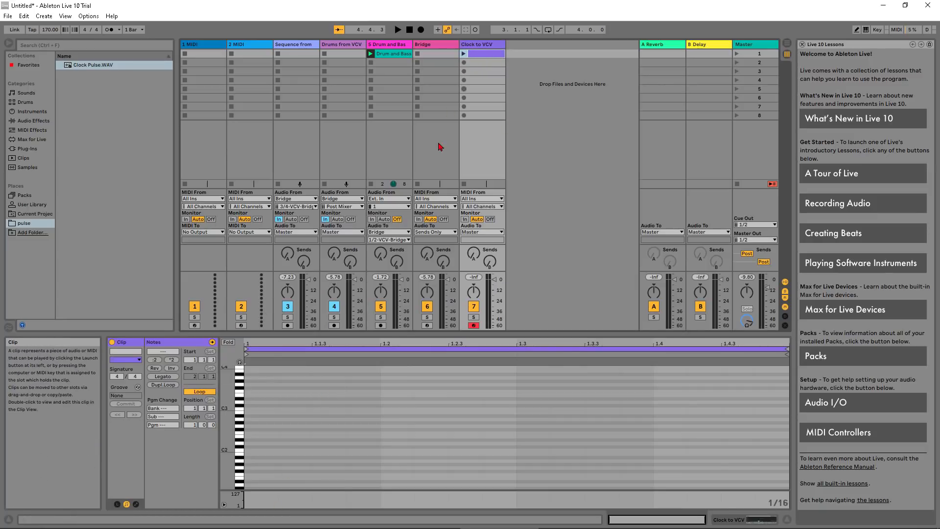
- Fill the first beat of the Clock to VCV clip with four sixteenth-note C4 notes and shorten its loop to one beat
scroll(325, 425, "up", 3)
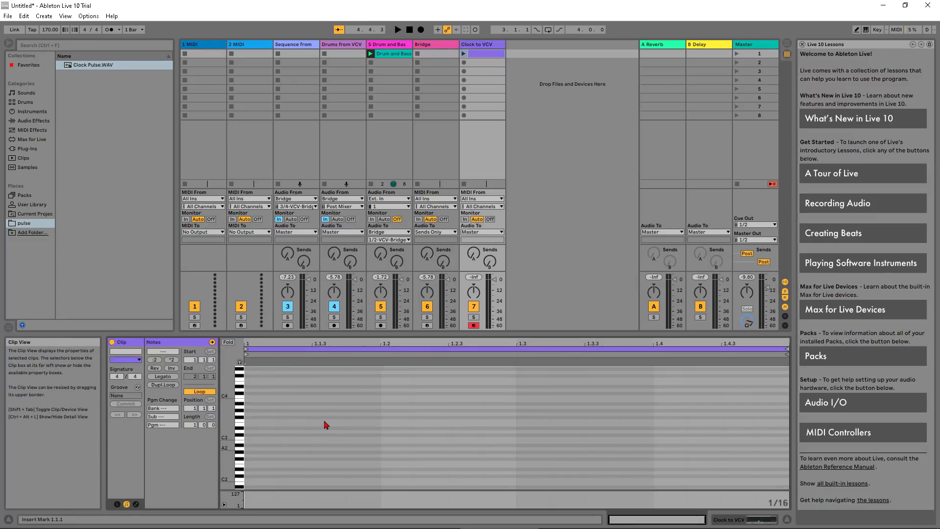
double_click(248, 396)
double_click(303, 398)
double_click(333, 397)
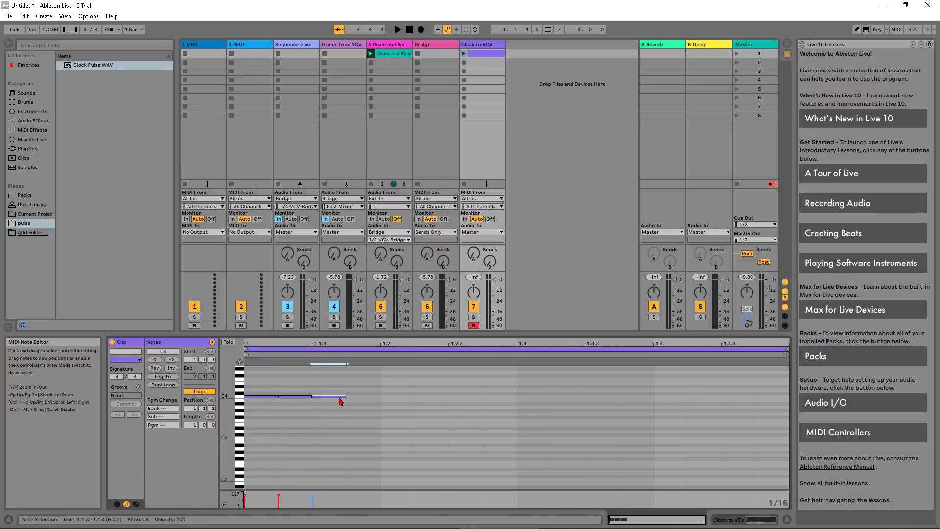
left_click(356, 401)
double_click(356, 401)
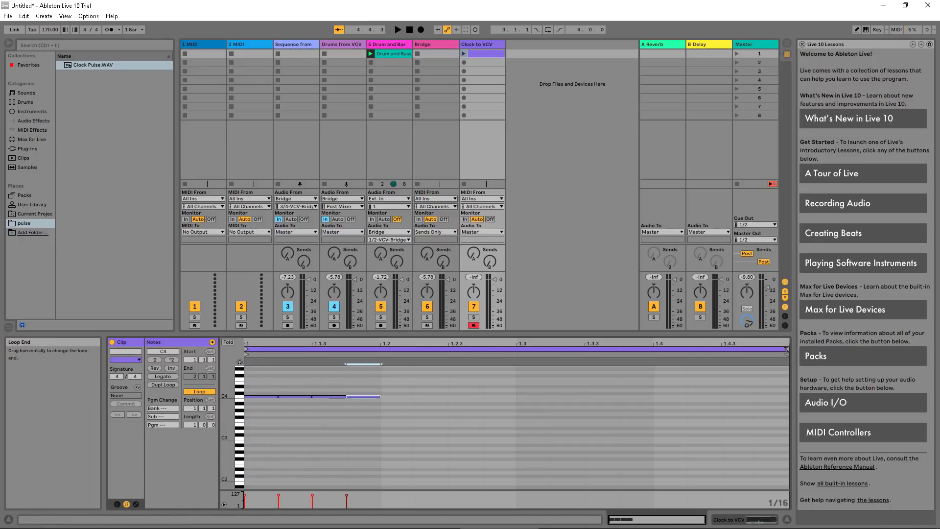
left_click_drag(787, 349, 384, 362)
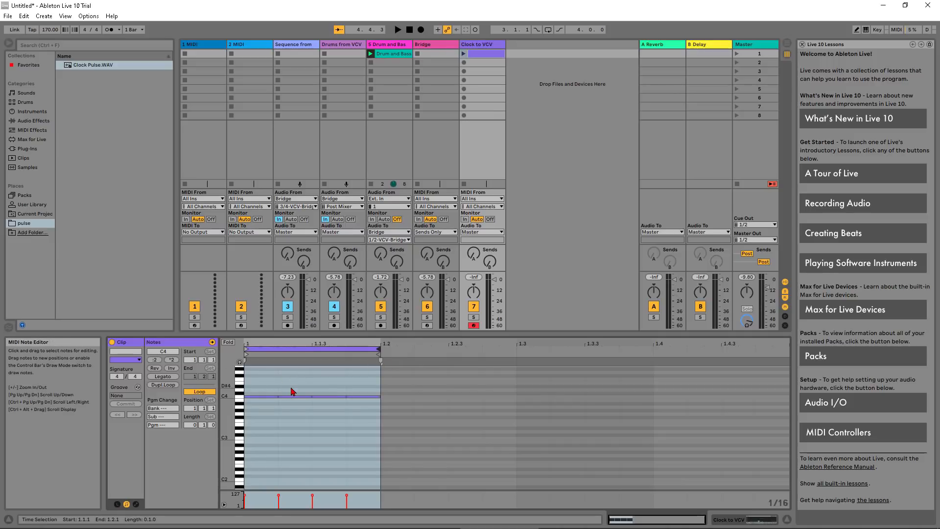
- Test-play the Clock to VCV clip and route the track's audio output to Bridge on channel 3/4-VCV-Bridge
left_click(463, 54)
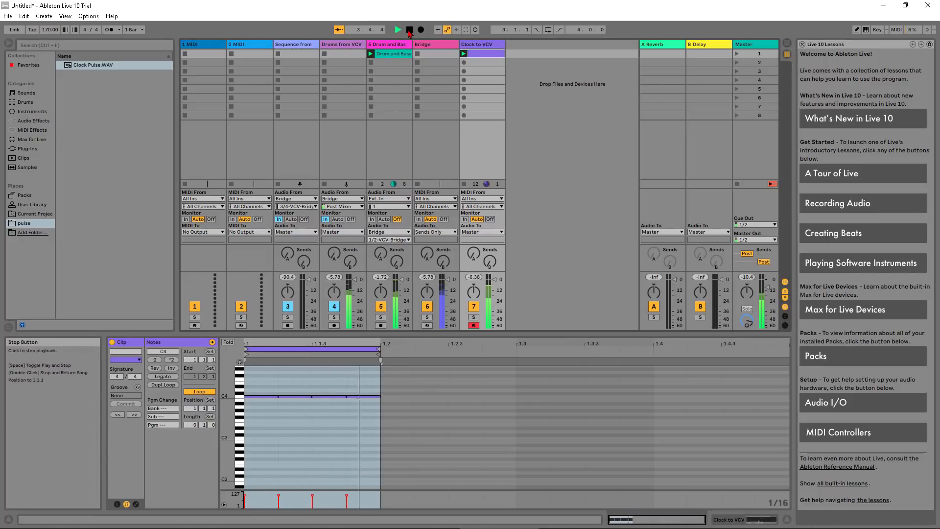
left_click(409, 30)
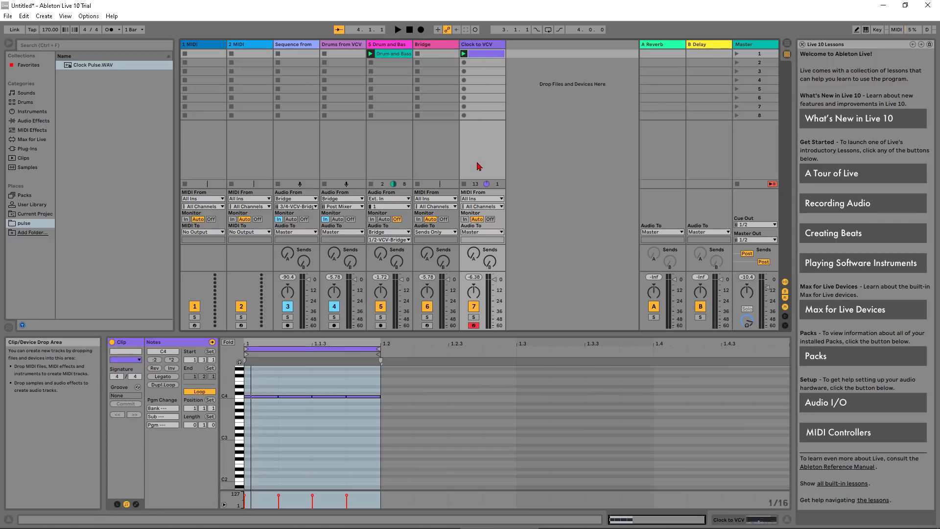
left_click(483, 233)
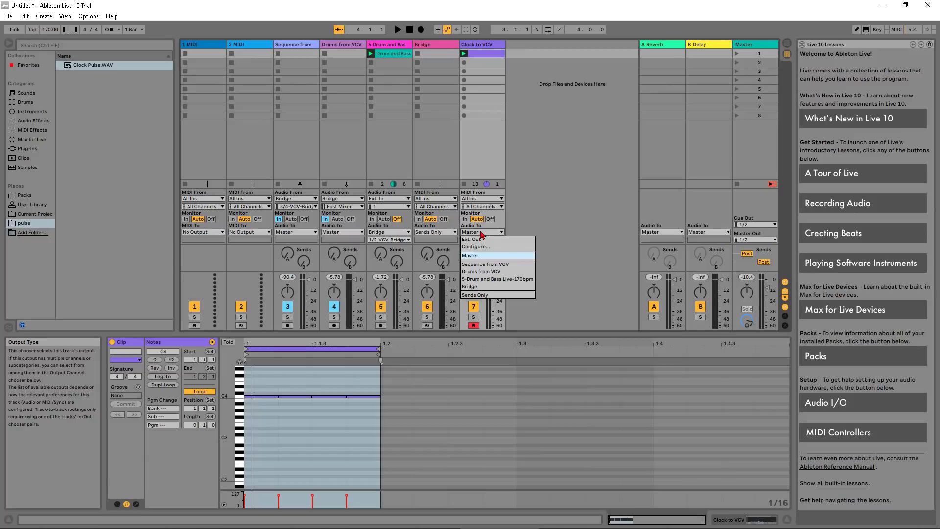
left_click(479, 288)
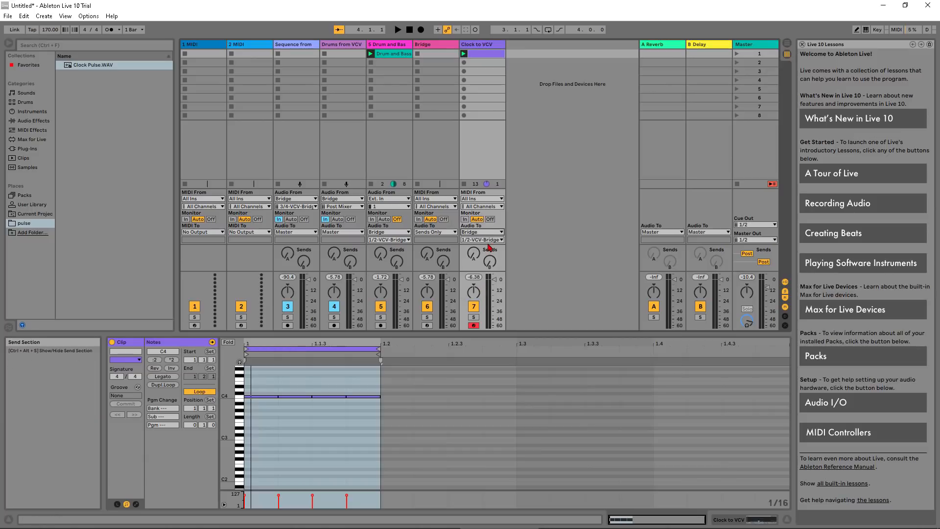
left_click(482, 240)
left_click(483, 254)
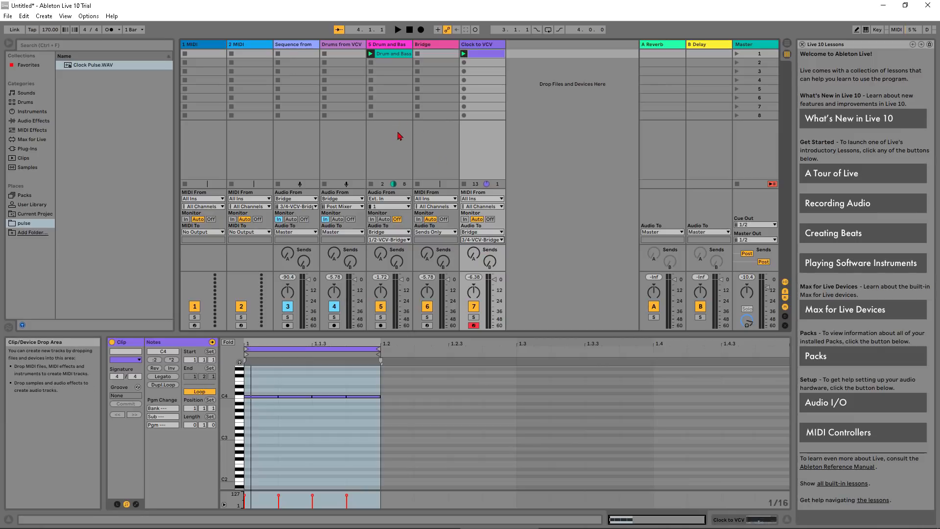
- Switch to VCV Rack, patch the bridge's From Device 3 output to Clocked's BPM input, and advance Clocked's BPM mode by two settings
key("alt+Tab")
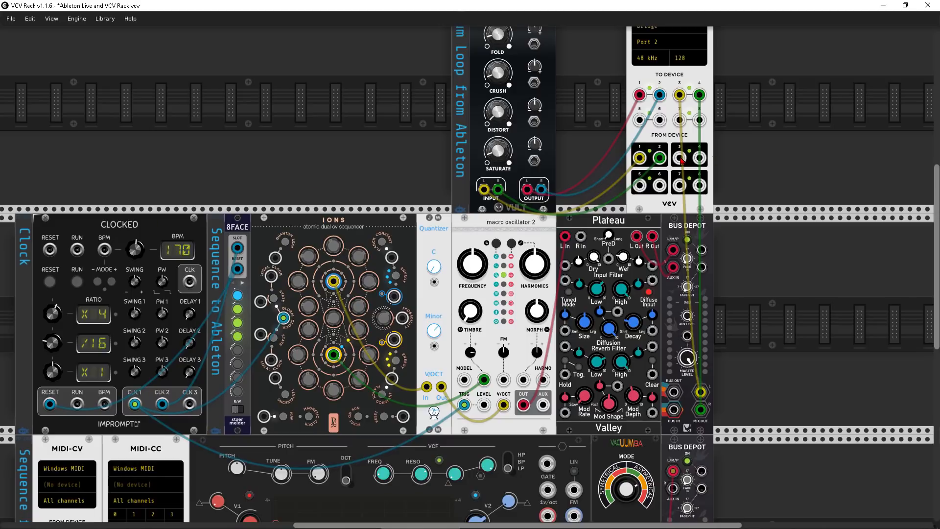
left_click_drag(681, 160, 105, 250)
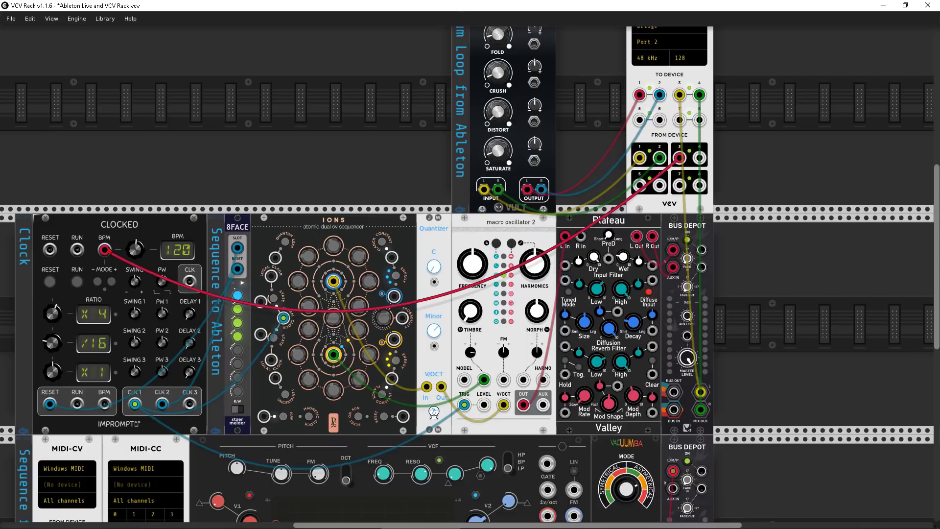
left_click(112, 283)
left_click(112, 283)
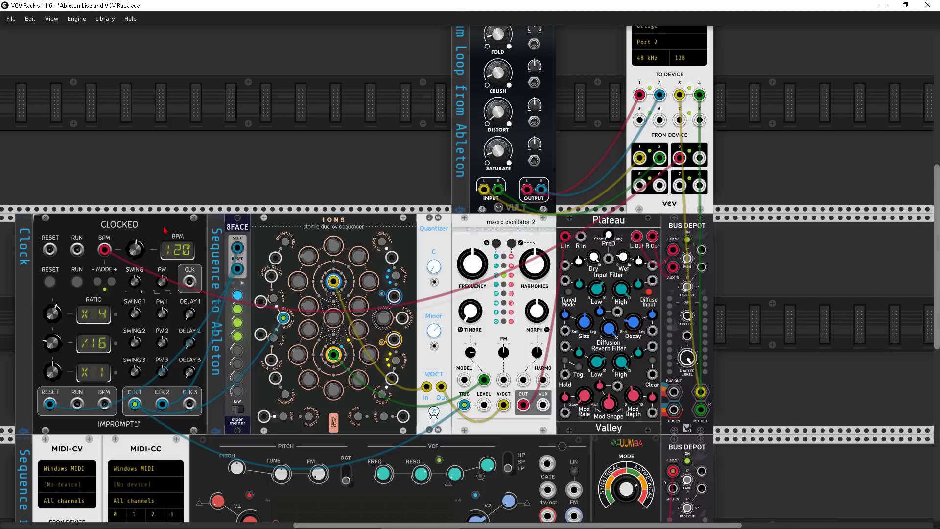
- Set the Clocked module to send a reset pulse on start
right_click(164, 229)
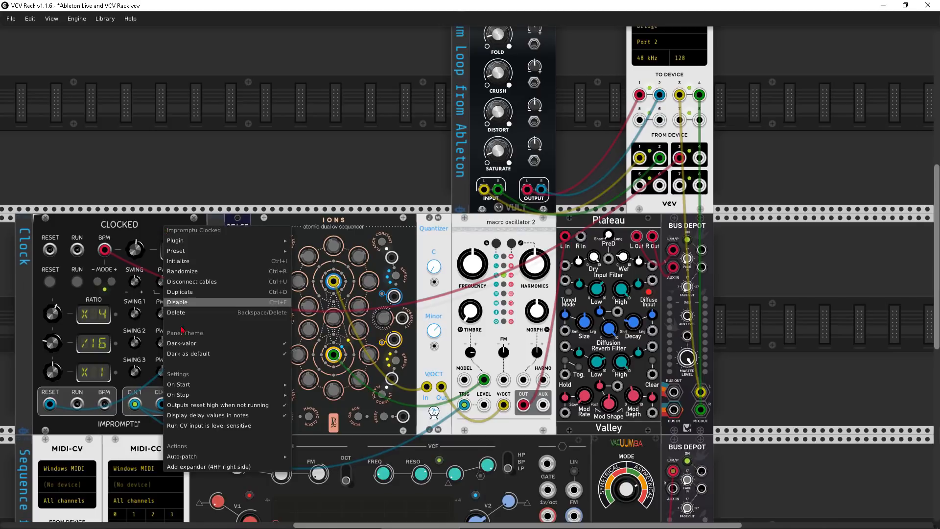
mouse_move(185, 384)
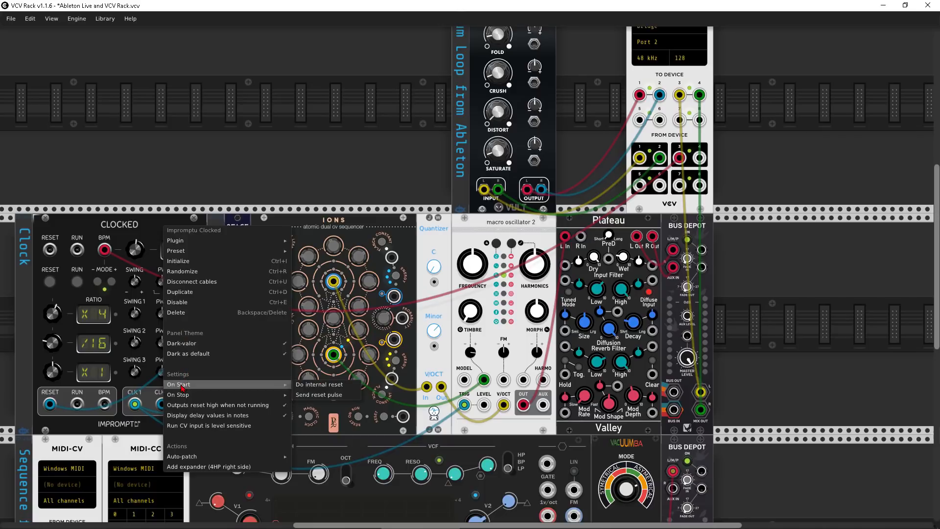
left_click(310, 395)
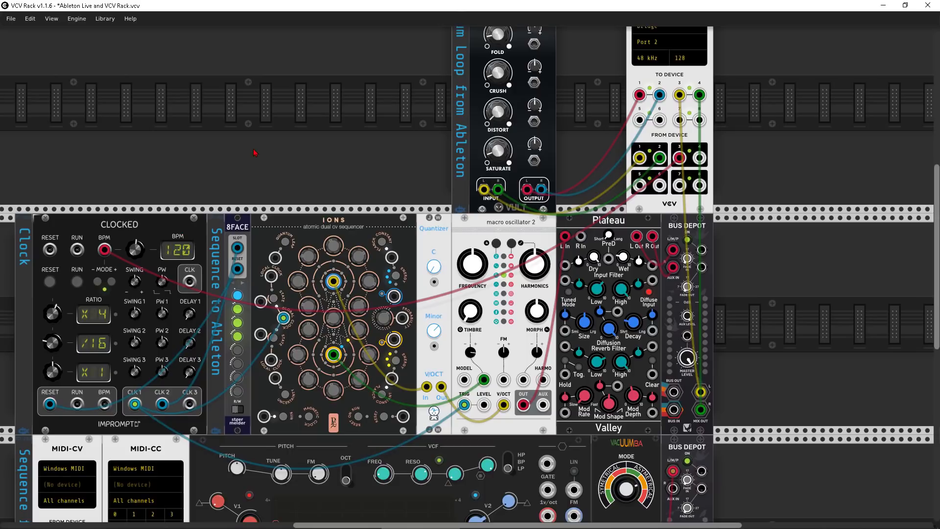
- Switch to Ableton Live, start and stop playback, and check the tempo on Clocked in VCV Rack
key("alt+Tab")
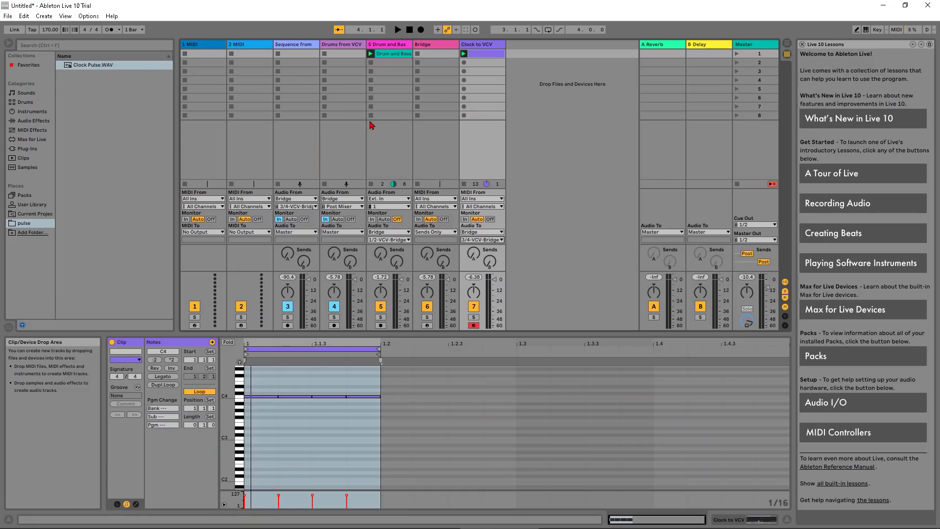
left_click(398, 30)
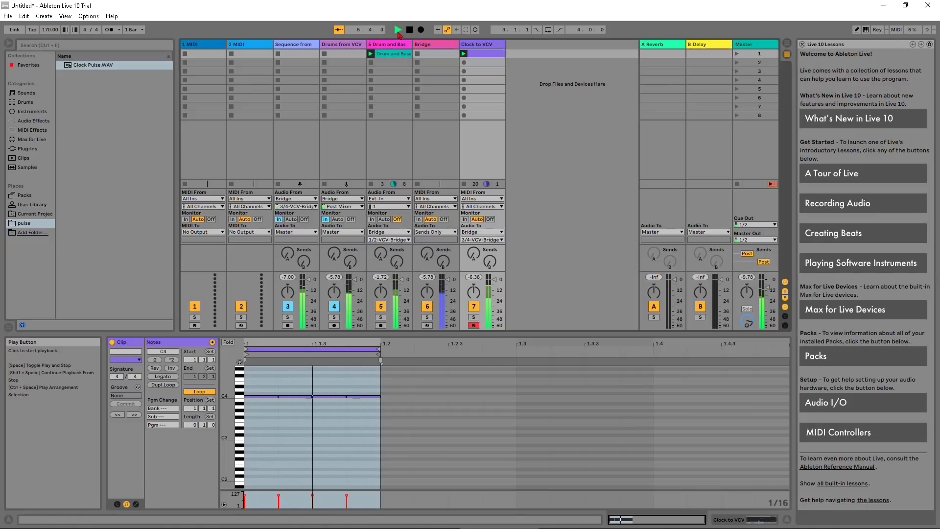
left_click(411, 32)
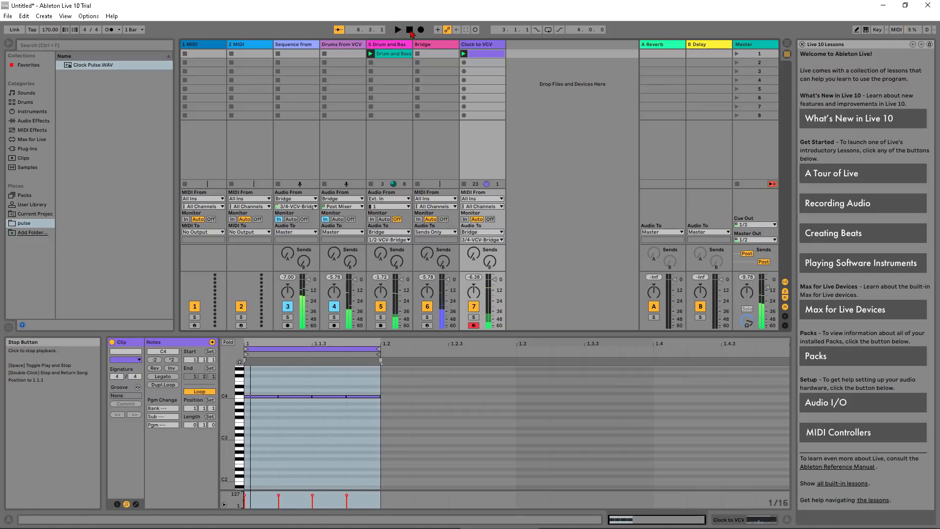
key("alt+Tab")
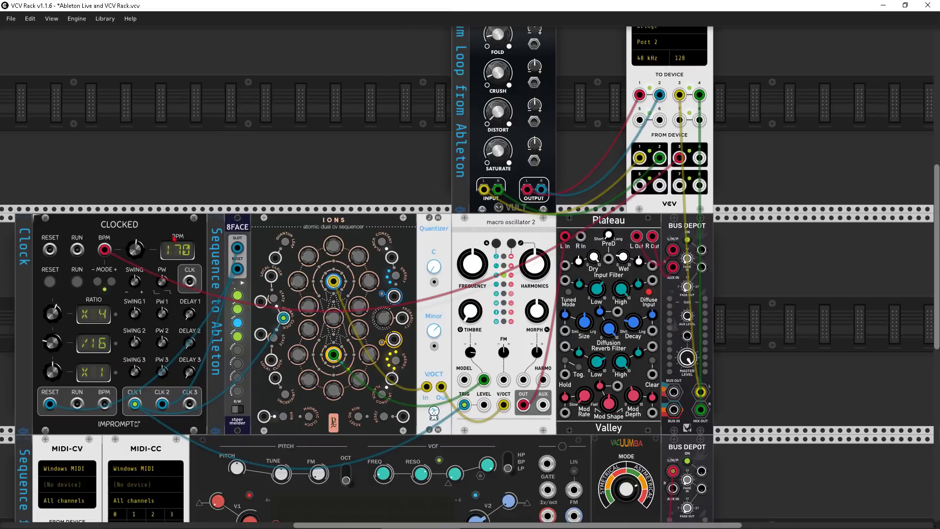
- Start Ableton Live's playback, set its tempo to 125 BPM, and check Clocked's tempo in VCV Rack
key("alt+Tab")
left_click(399, 31)
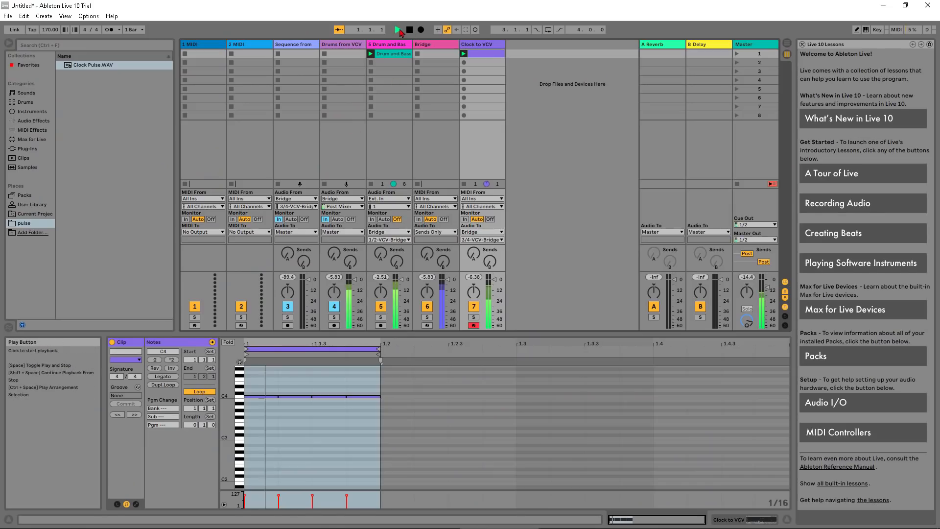
left_click_drag(49, 30, 50, 51)
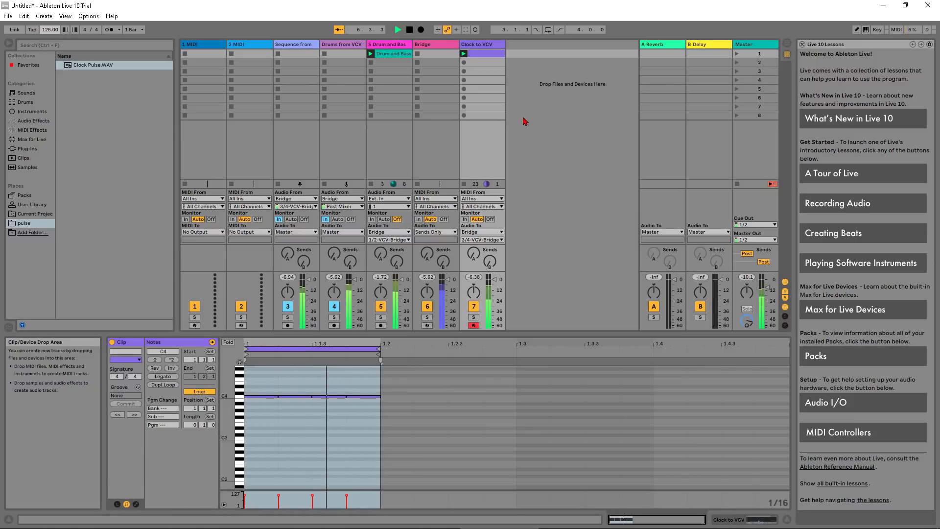
key("alt+Tab")
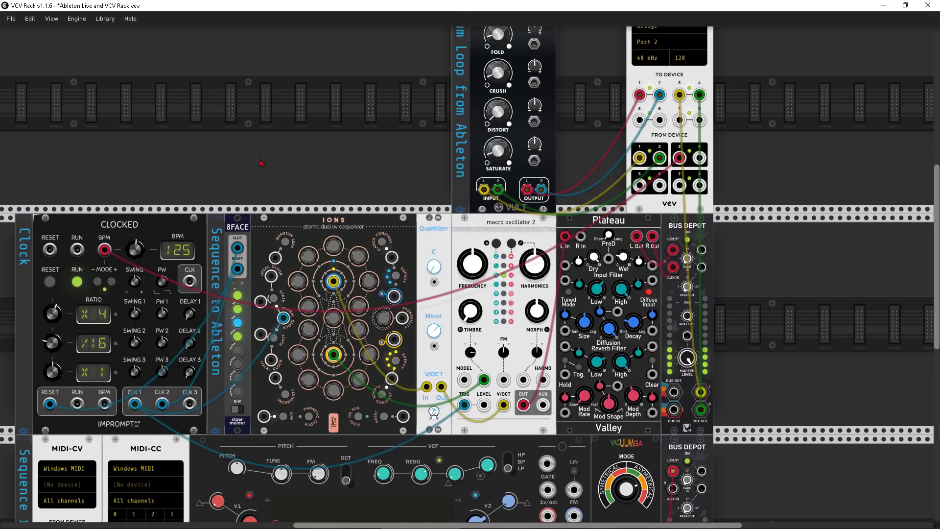
key("alt+Tab")
key("alt+Tab")
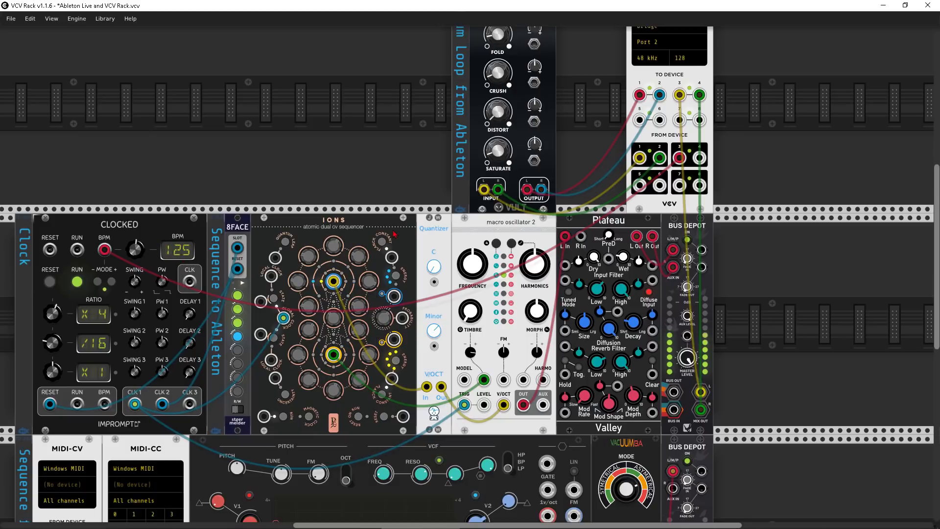
- Stop Ableton Live's playback, check Clocked in VCV Rack, and briefly restart and stop Live to test the sync
key("alt+Tab")
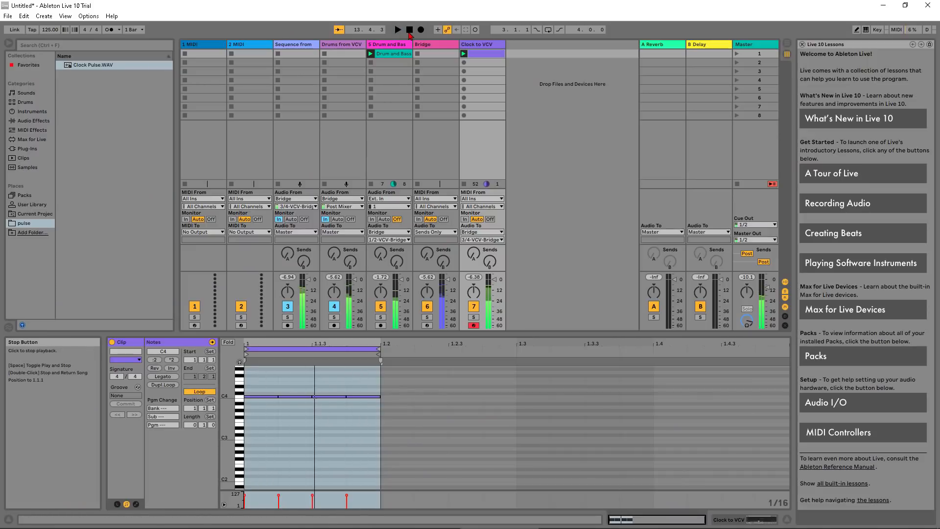
key("alt+Tab")
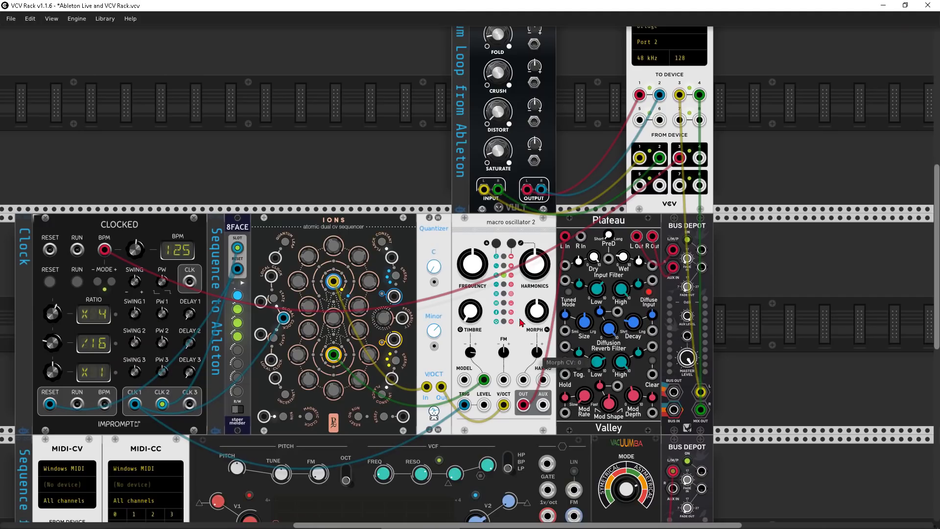
key("alt+Tab")
left_click(398, 30)
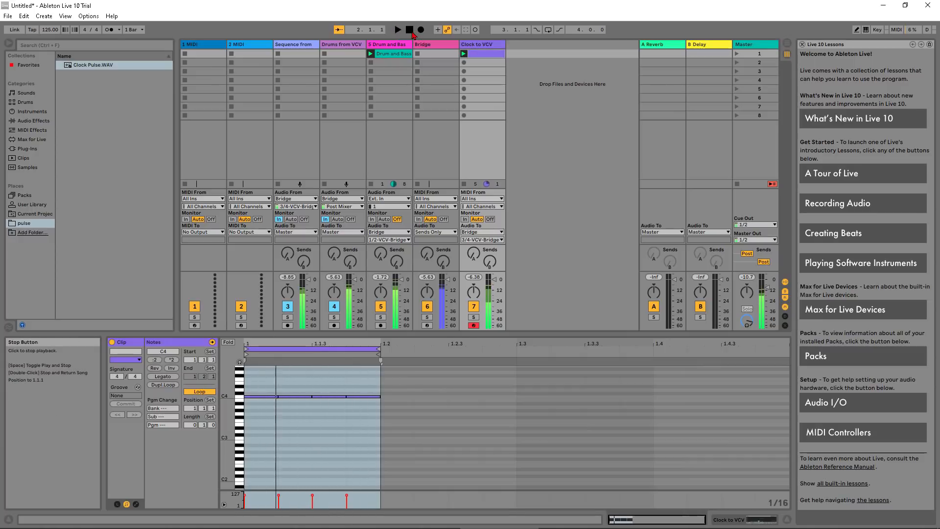
left_click(410, 30)
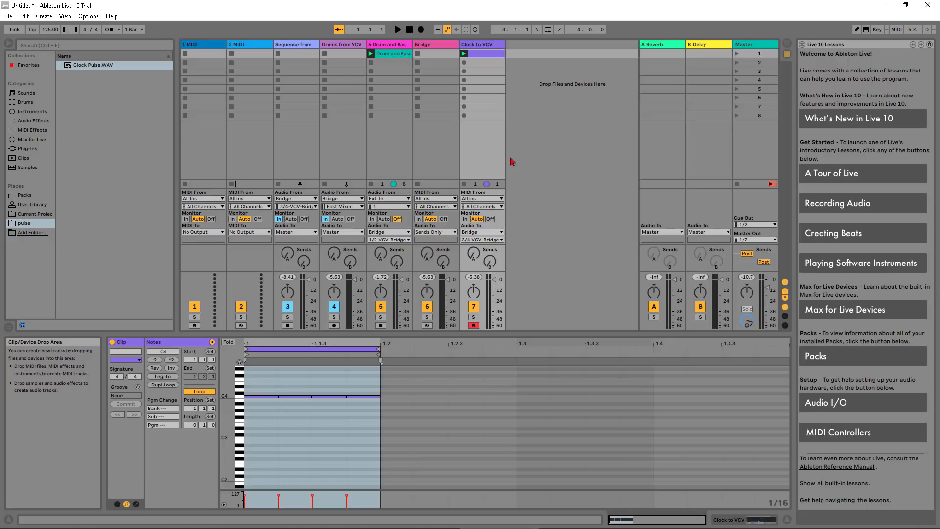
- Rename the 2 MIDI track as Sequence to VCV and create an empty MIDI clip in its first slot
left_click(255, 46)
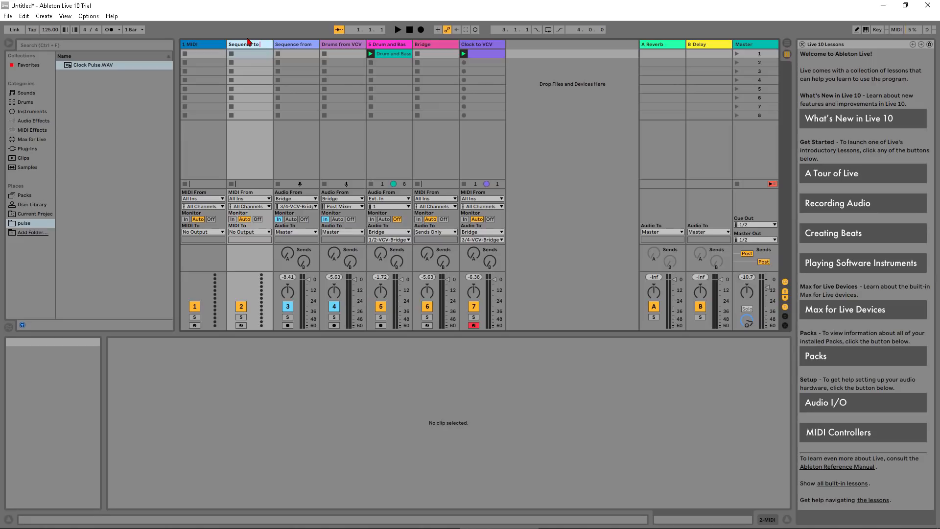
left_click(567, 138)
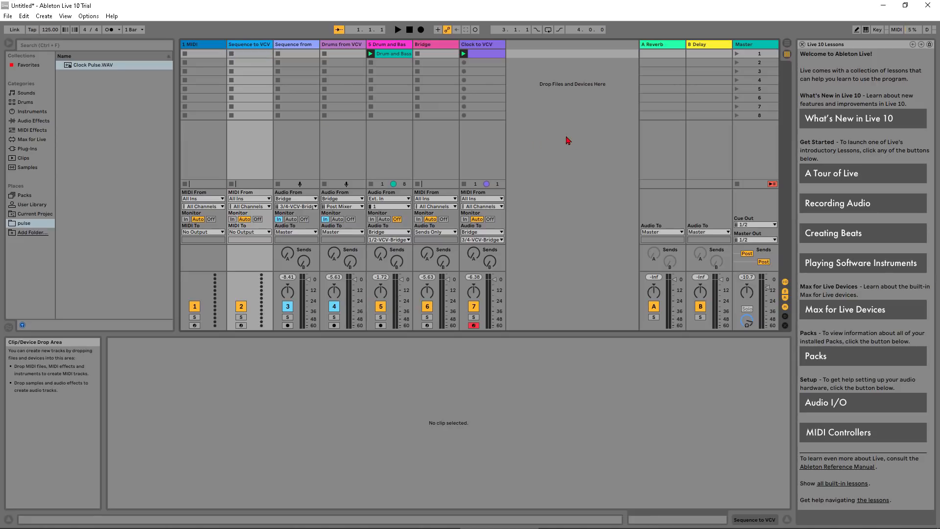
double_click(248, 53)
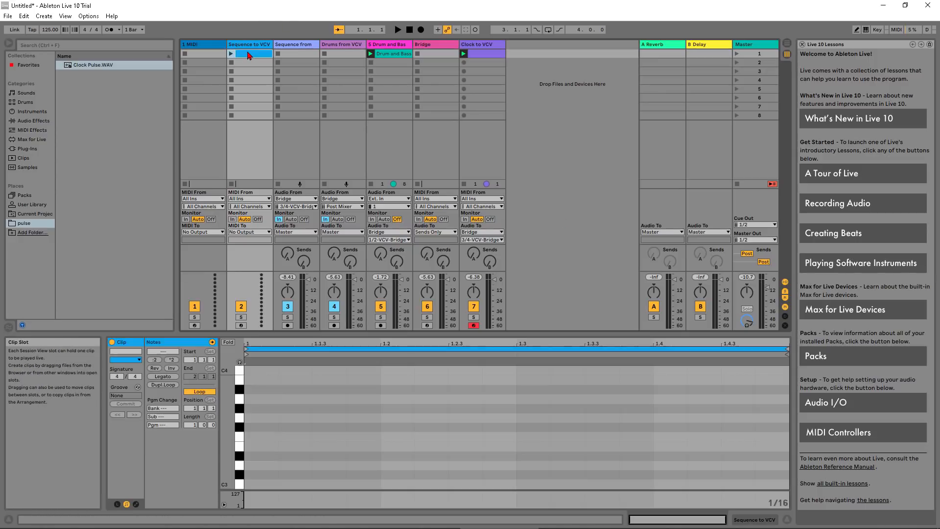
- Add a sixteenth-note C4, a D4 lasting two sixteenths, and a sixteenth-note F4 across the first beat of the Sequence to VCV clip
scroll(274, 434, "up", 2)
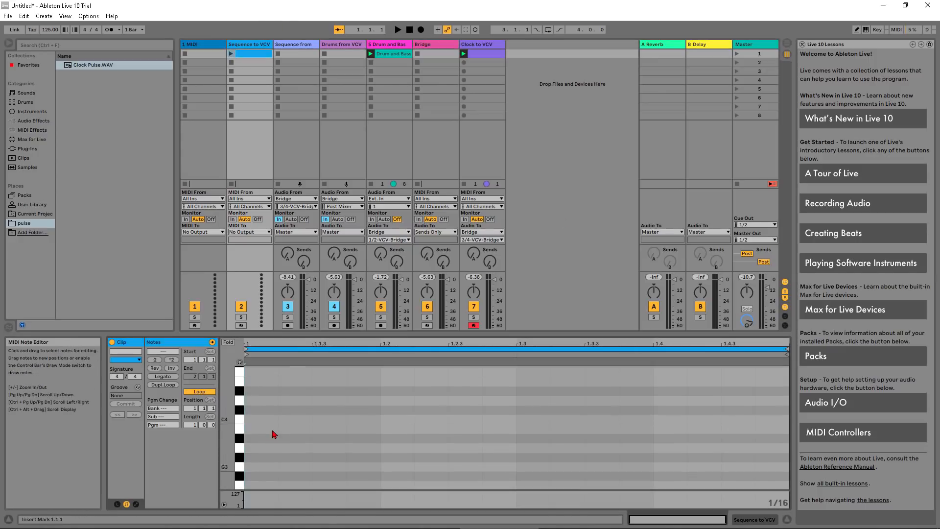
double_click(256, 431)
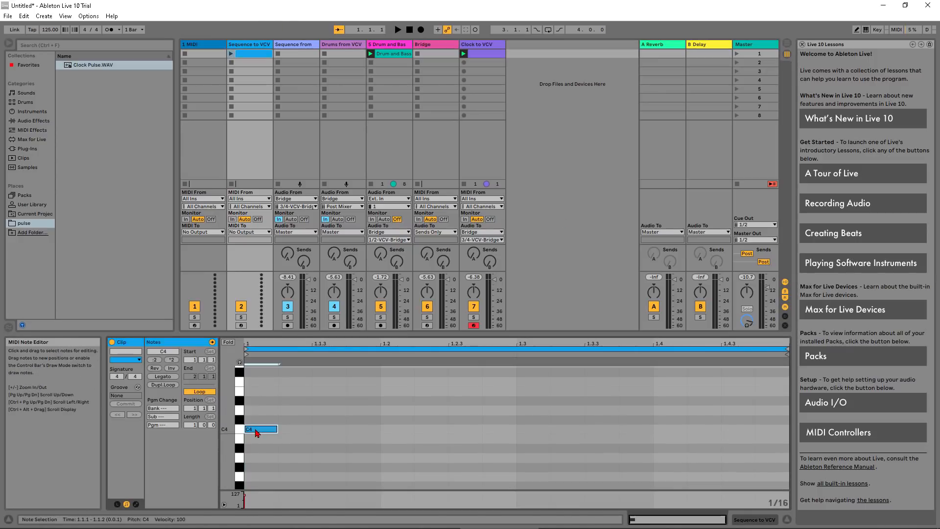
double_click(290, 411)
left_click_drag(312, 410, 344, 411)
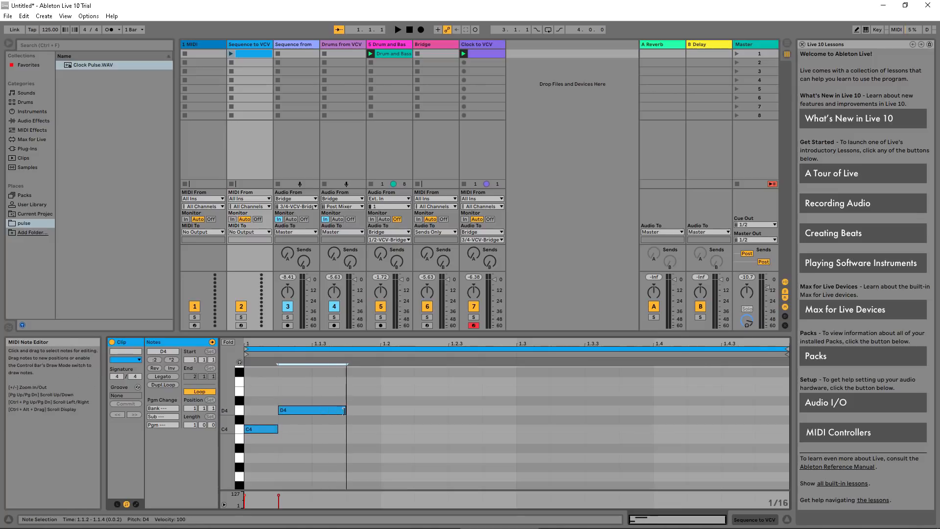
double_click(363, 383)
scroll(395, 408, "up", 1)
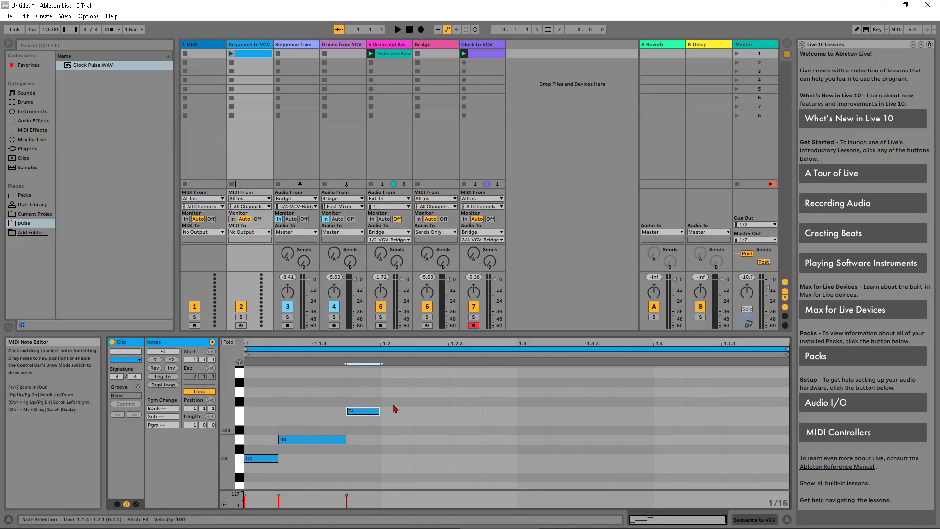
scroll(390, 408, "down", 1)
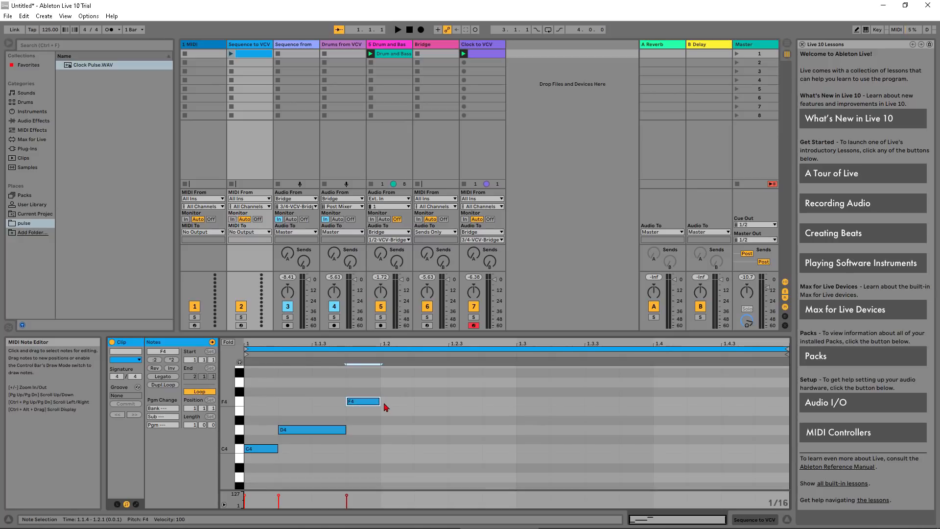
- Raise the F4 note at 1.1.4 to G4 and add an F4 lasting two sixteenths at 1.2 in the clip
left_click_drag(373, 404, 372, 388)
scroll(411, 404, "up", 4)
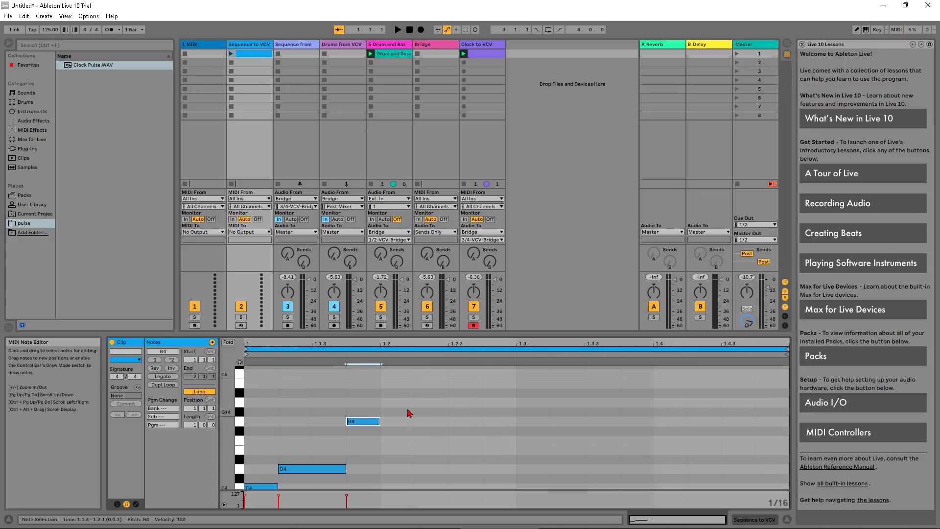
scroll(410, 410, "down", 3)
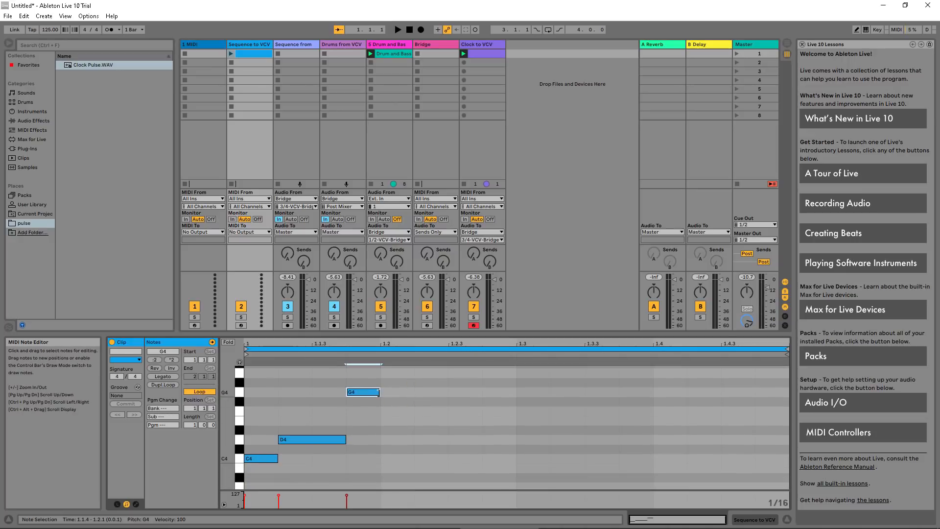
double_click(392, 411)
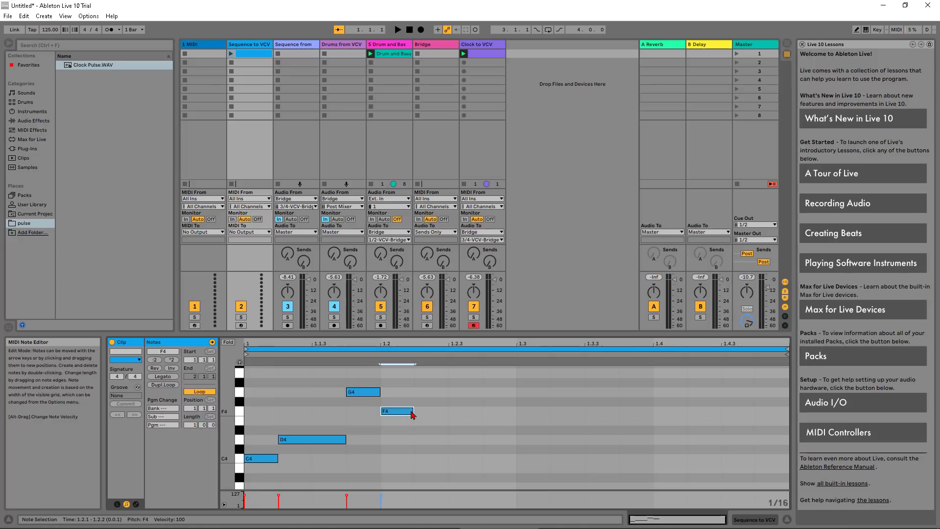
left_click_drag(413, 414, 448, 414)
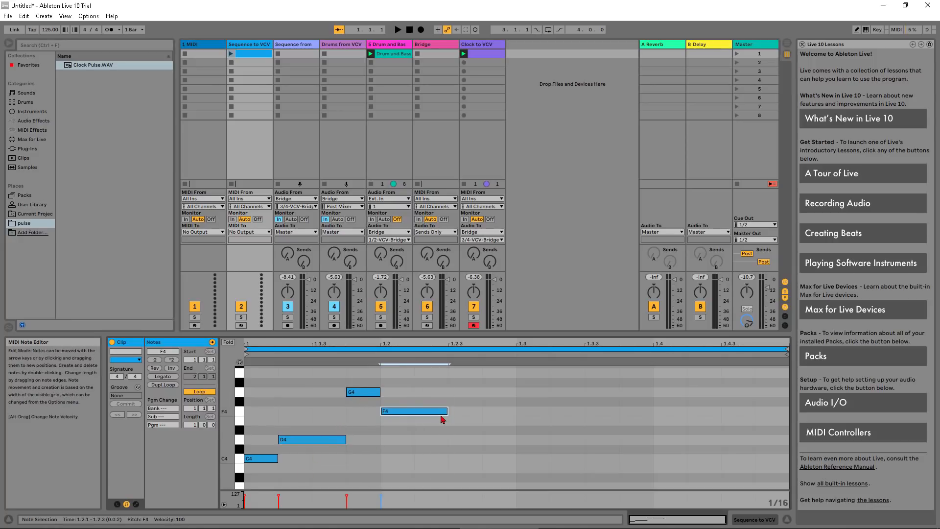
- Add a sixteenth-note A#4 at 1.2.3 and shorten the clip's loop to end at 1.2.3
scroll(450, 415, "up", 3)
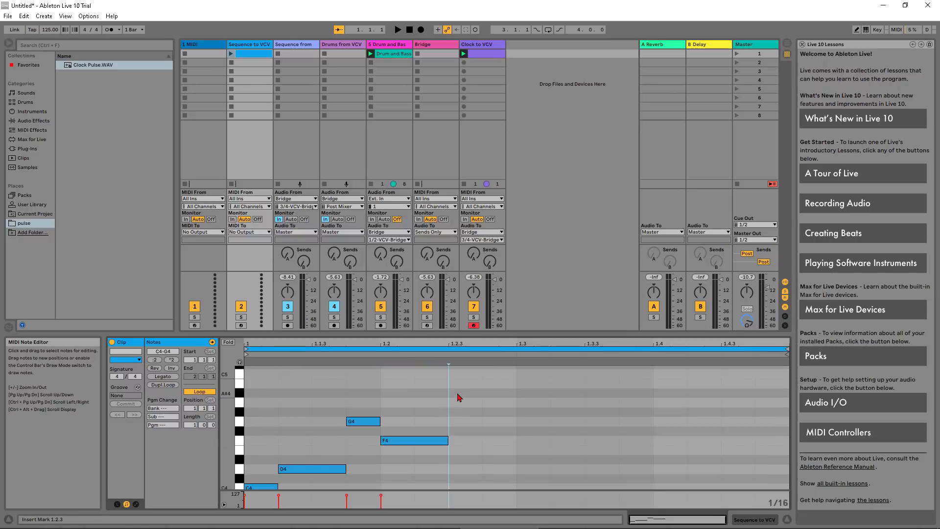
double_click(458, 394)
scroll(462, 410, "down", 4)
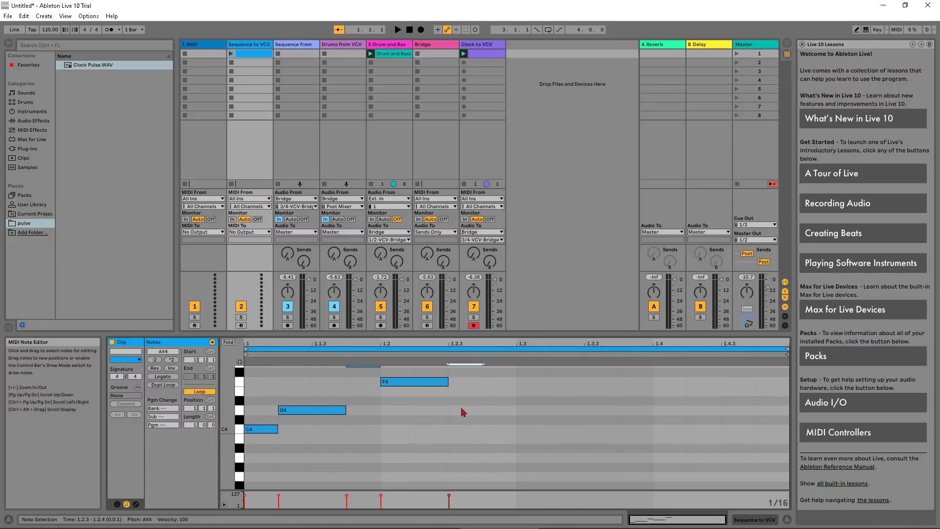
left_click_drag(787, 348, 448, 353)
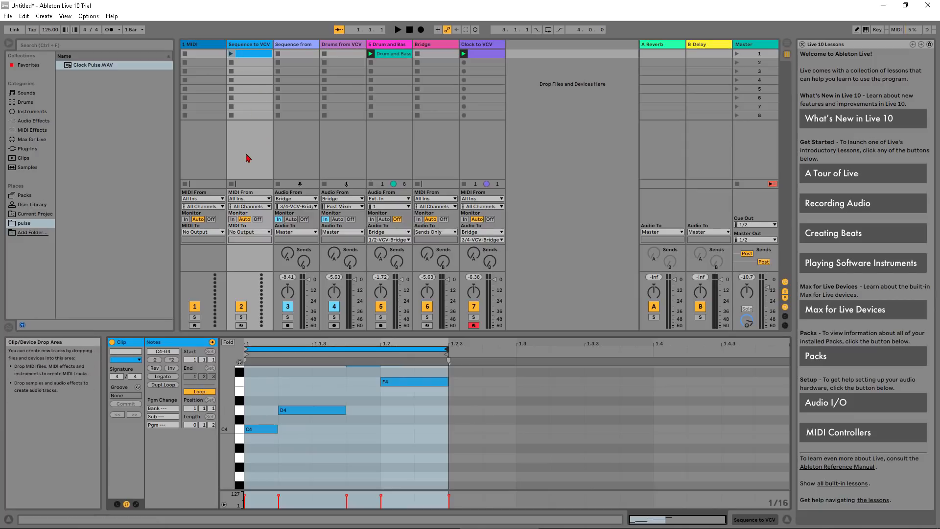
- Load VCV-Bridge-64 from the favorites onto the Sequence to VCV track and set its Port to 3
left_click(28, 64)
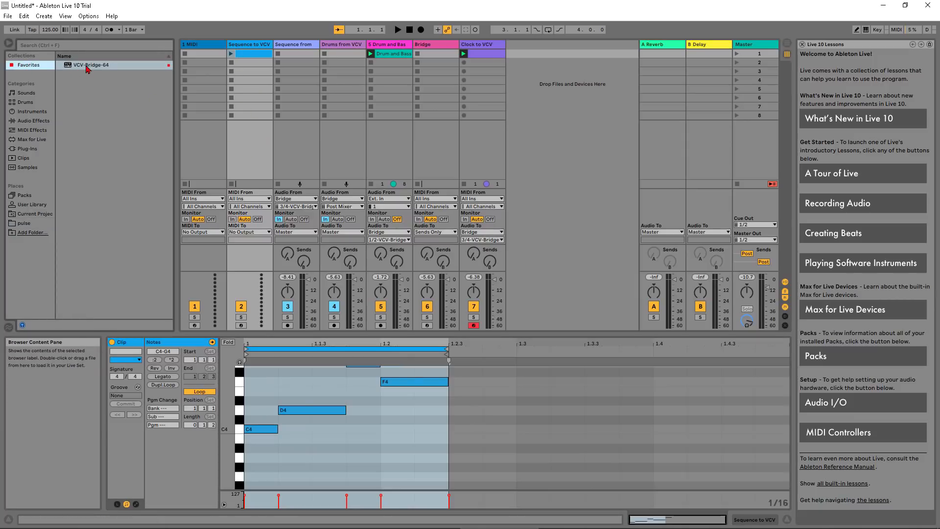
left_click_drag(87, 69, 235, 51)
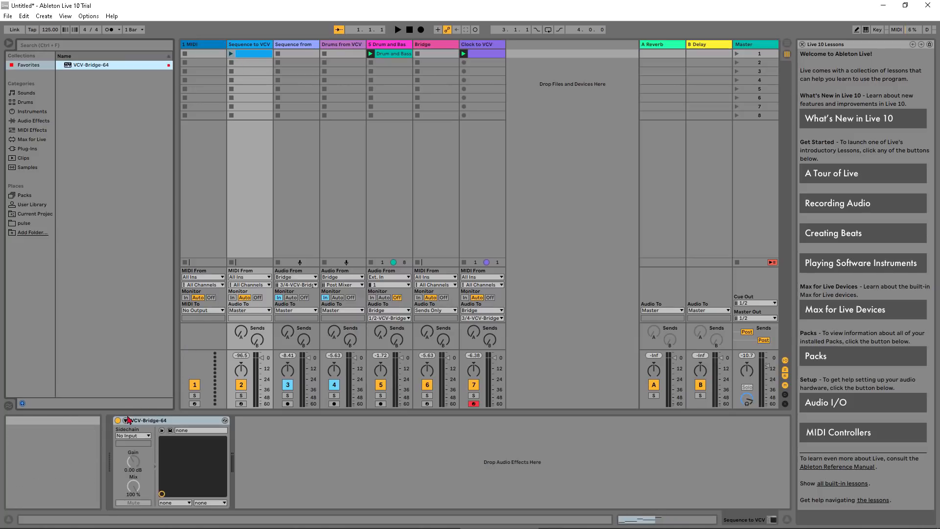
left_click(126, 420)
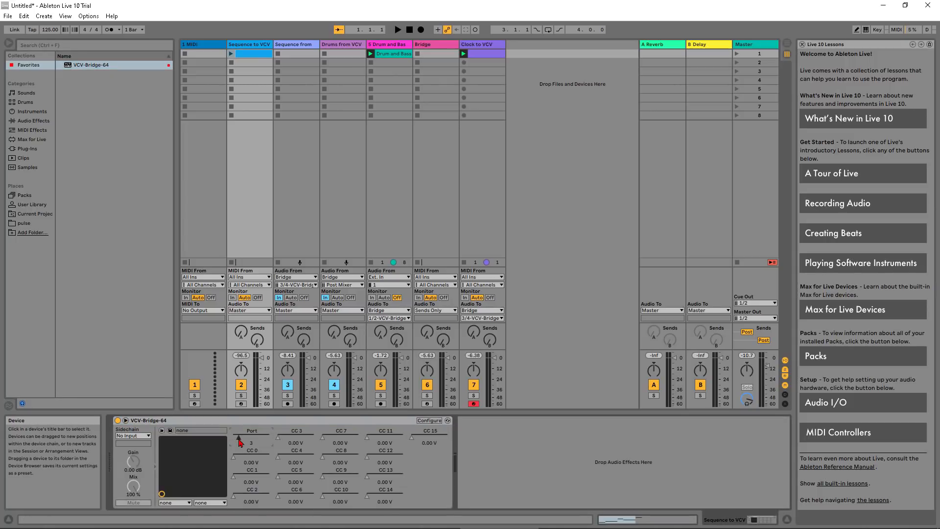
- Switch to VCV Rack and set the MIDI-CV module's driver to Bridge and its device to Port 3
key("alt+Tab")
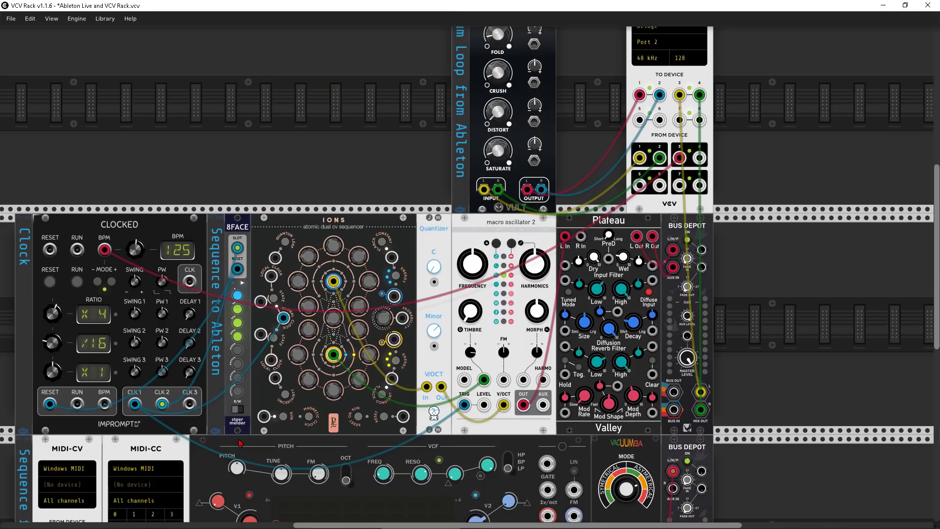
scroll(310, 208, "down", 7)
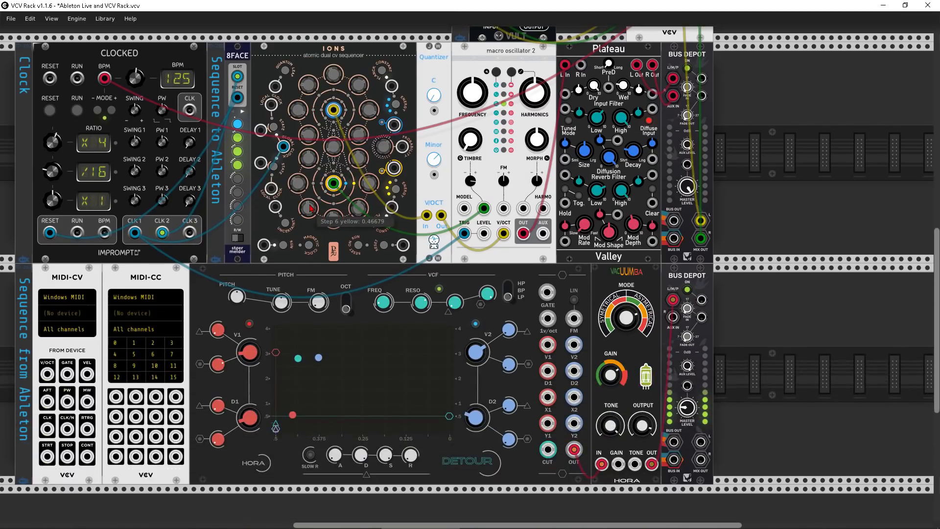
scroll(309, 208, "down", 2)
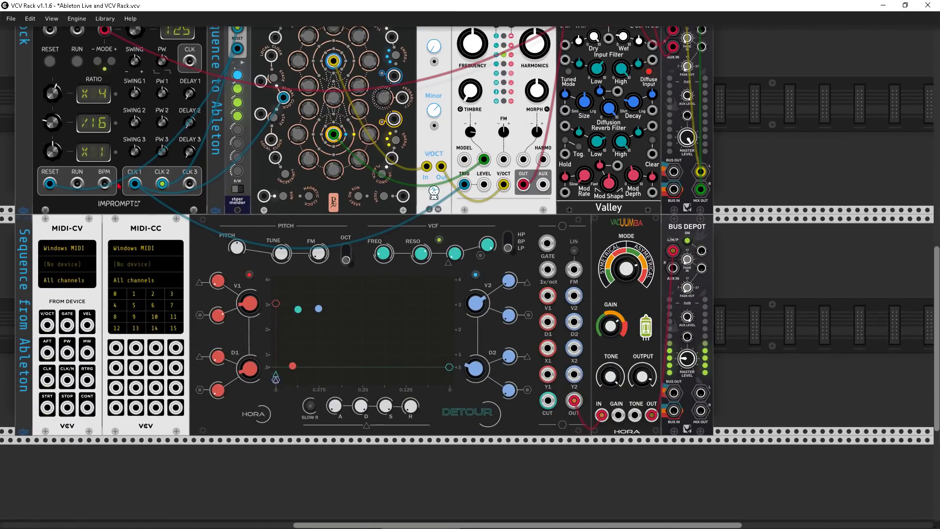
left_click(56, 250)
left_click(64, 273)
left_click(58, 265)
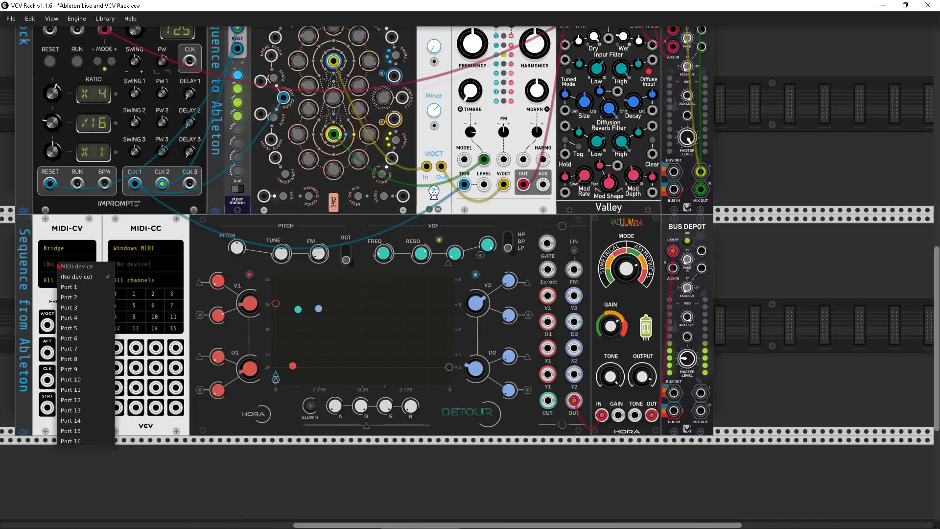
left_click(71, 307)
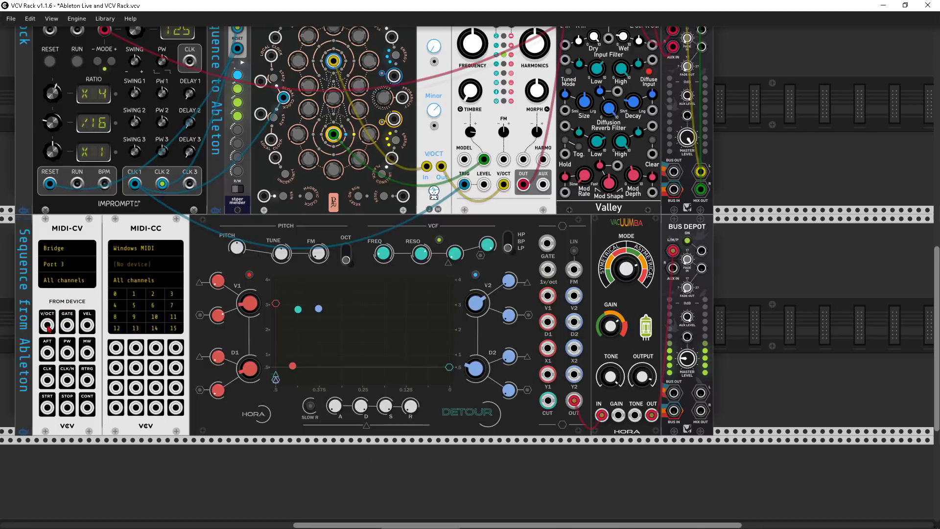
- Patch MIDI-CV's V/OCT and GATE into Detour's matching inputs, and the lower Bus Depot's mix outputs into the Bridge audio module's inputs 5 and 6
left_click_drag(48, 325, 547, 269)
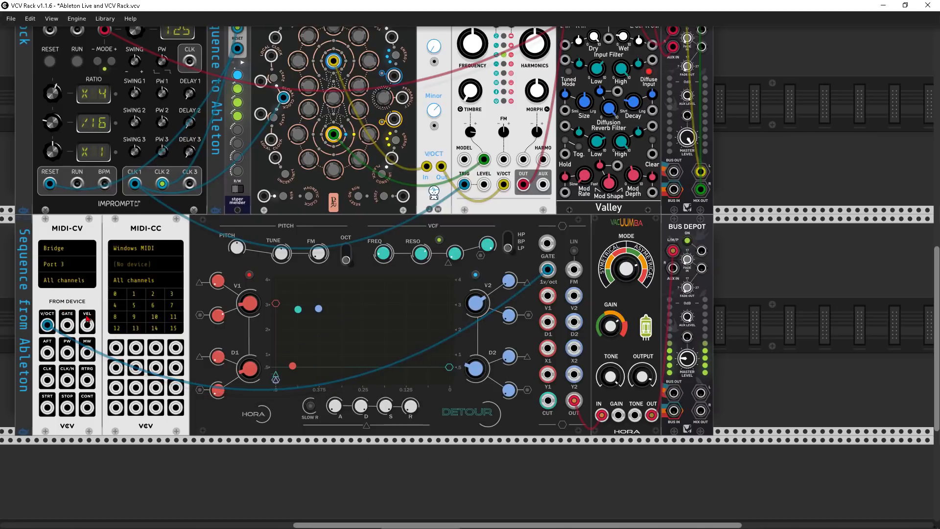
left_click_drag(67, 325, 548, 243)
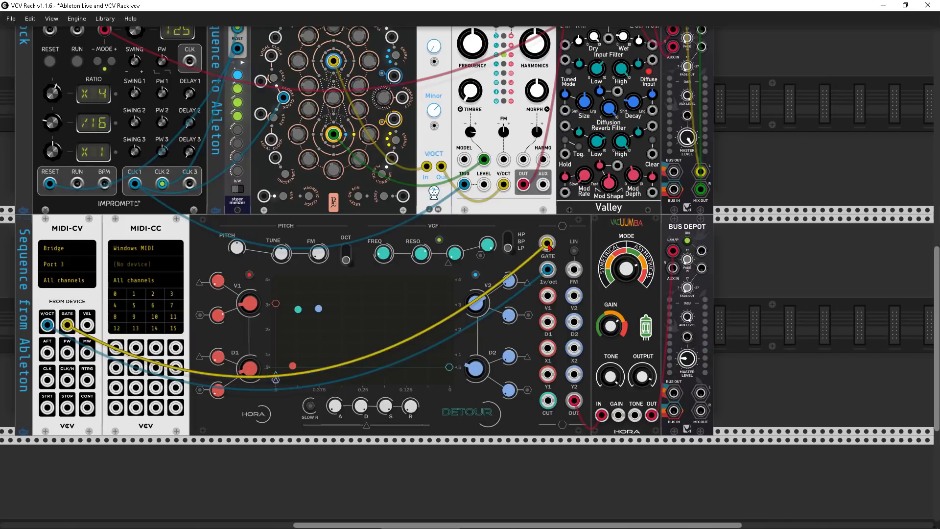
left_click_drag(701, 392, 702, 499)
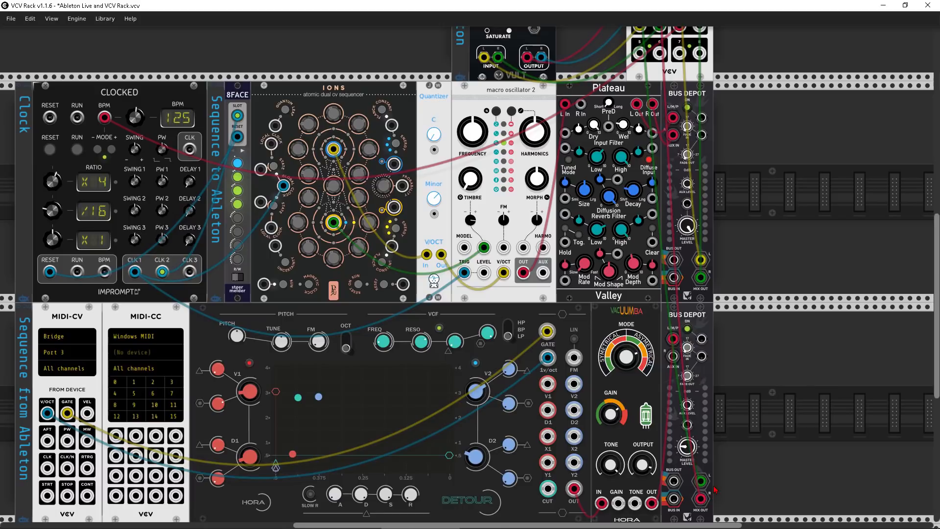
- Switch to Ableton Live, insert an audio track after Clock to VCV, and rename it Sequence from VCV
key("alt+Tab")
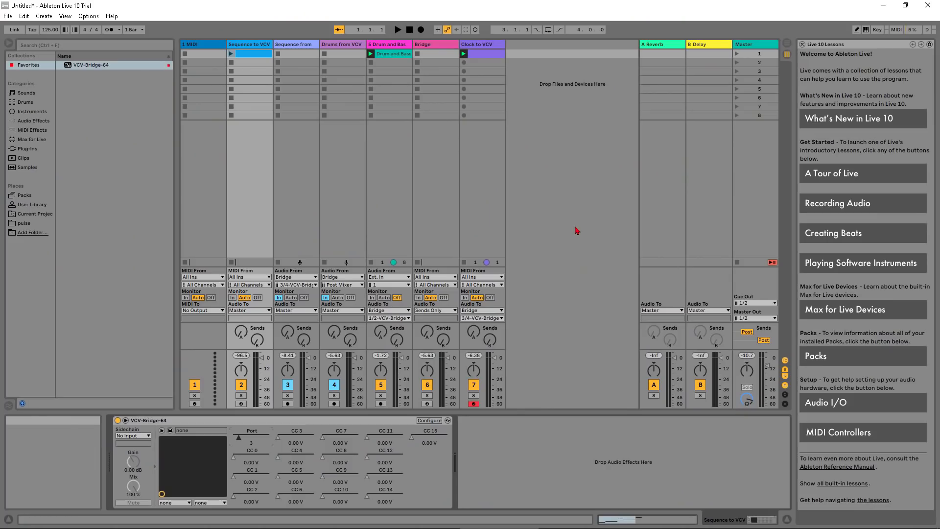
right_click(555, 132)
left_click(583, 140)
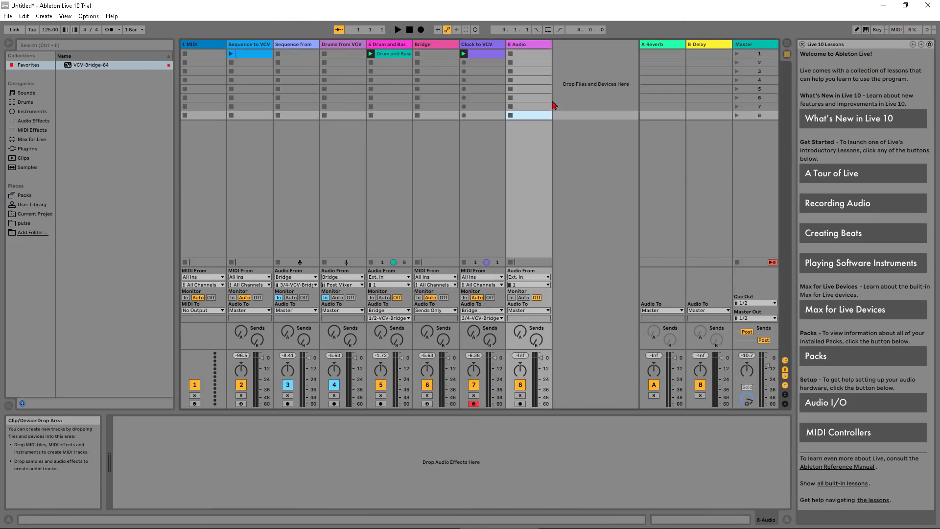
left_click(530, 46)
key("ctrl+r")
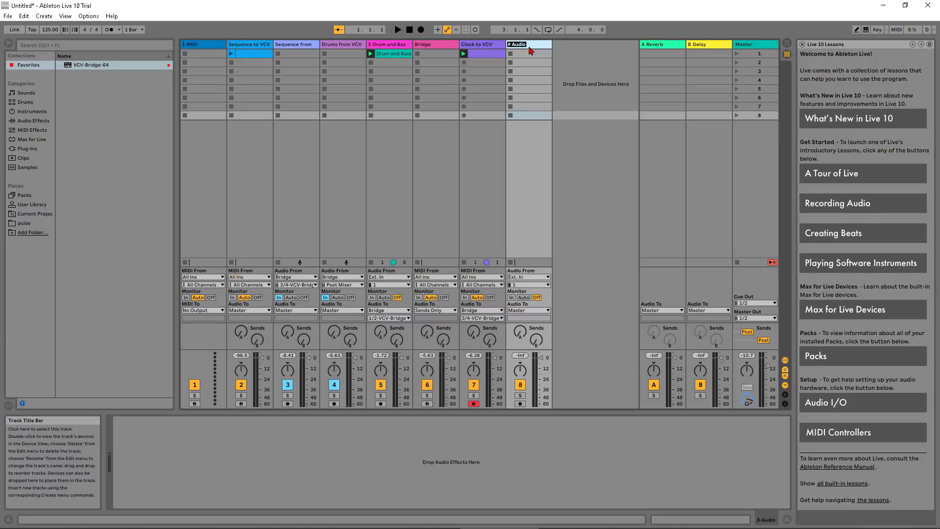
type("Se")
type("quence from VCV")
key("Return")
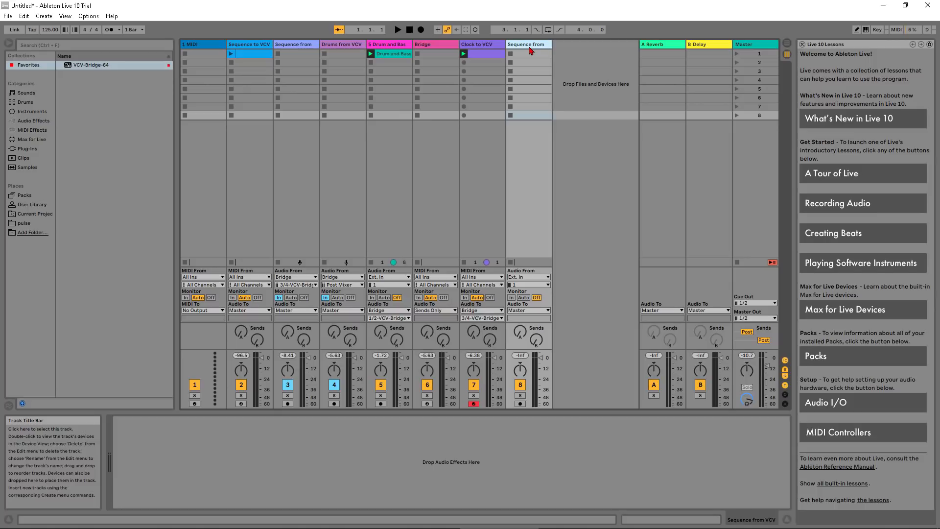
- Set track 8's audio input to Bridge with channel 5/6-VCV-Bridge-64, checking the cabling in VCV Rack, and set its monitoring to In
left_click(529, 277)
left_click(517, 347)
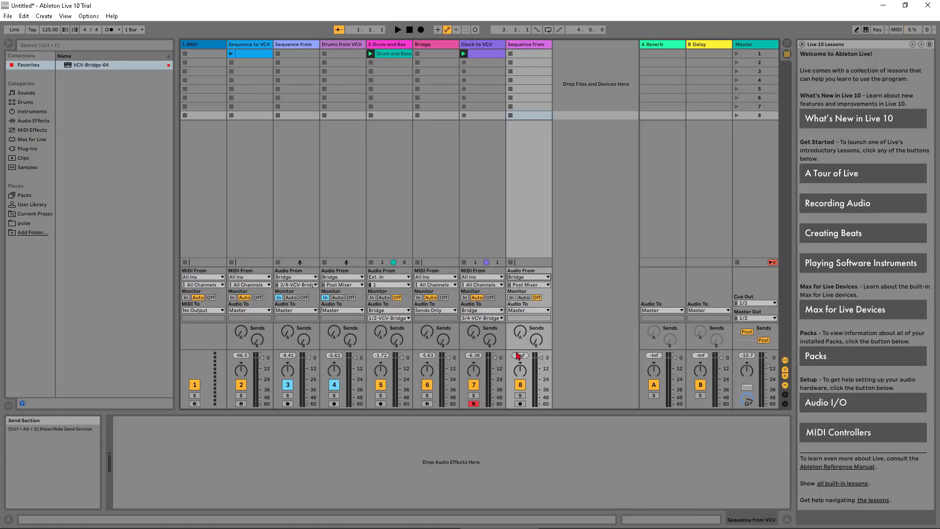
left_click(534, 285)
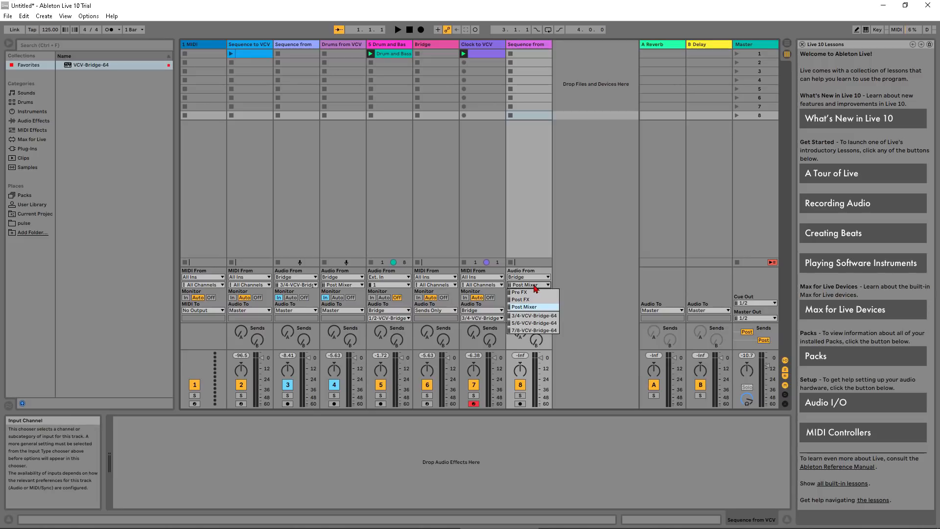
left_click(534, 323)
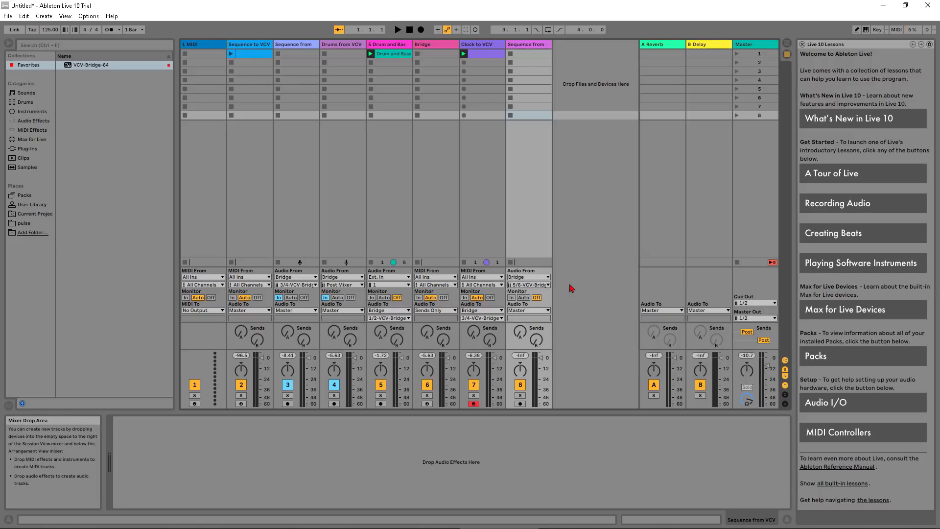
key("alt+Tab")
scroll(736, 134, "up", 4)
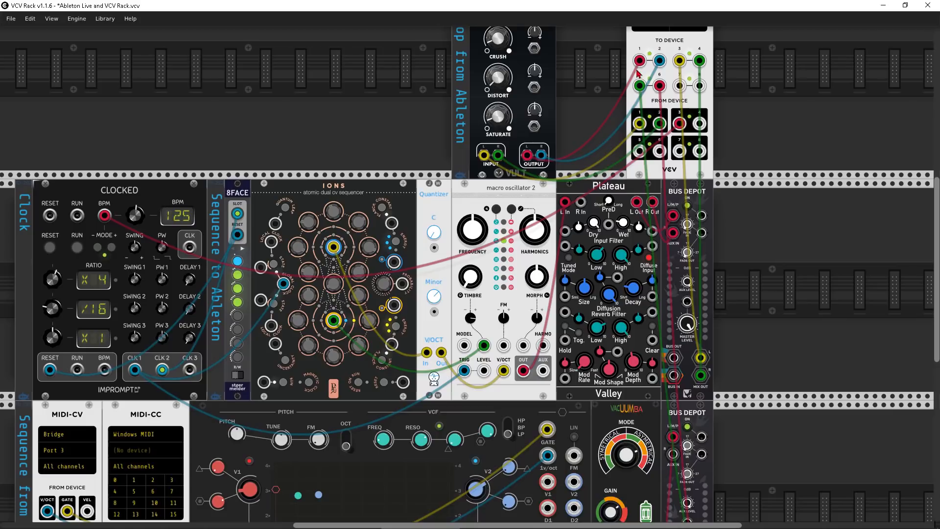
key("alt+Tab")
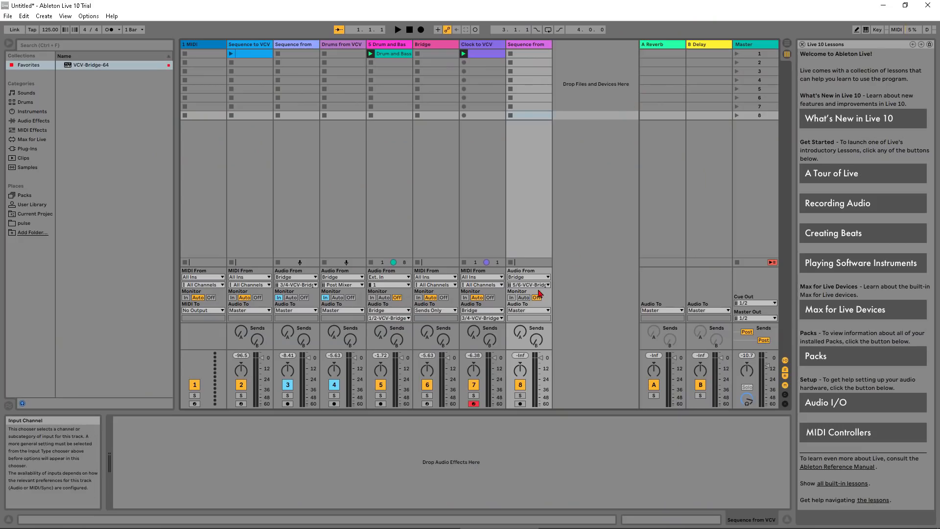
left_click(511, 297)
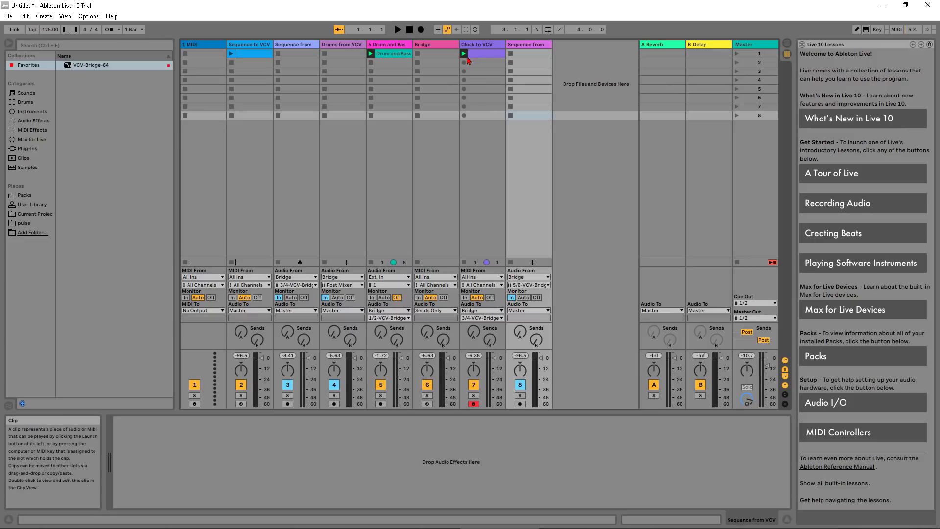
- Launch the Sequence to VCV clip and check the Sequence from Ableton row in VCV Rack while it plays
left_click(231, 54)
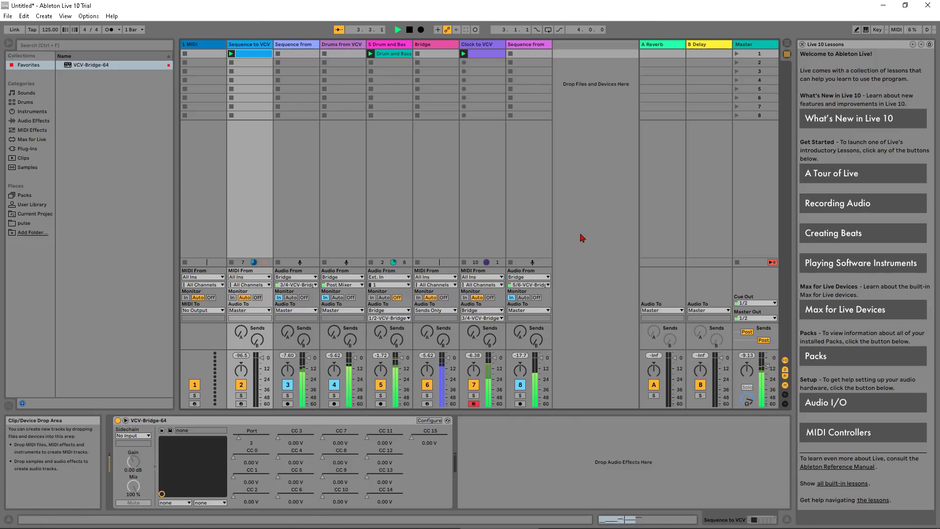
key("alt+Tab")
scroll(144, 366, "down", 5)
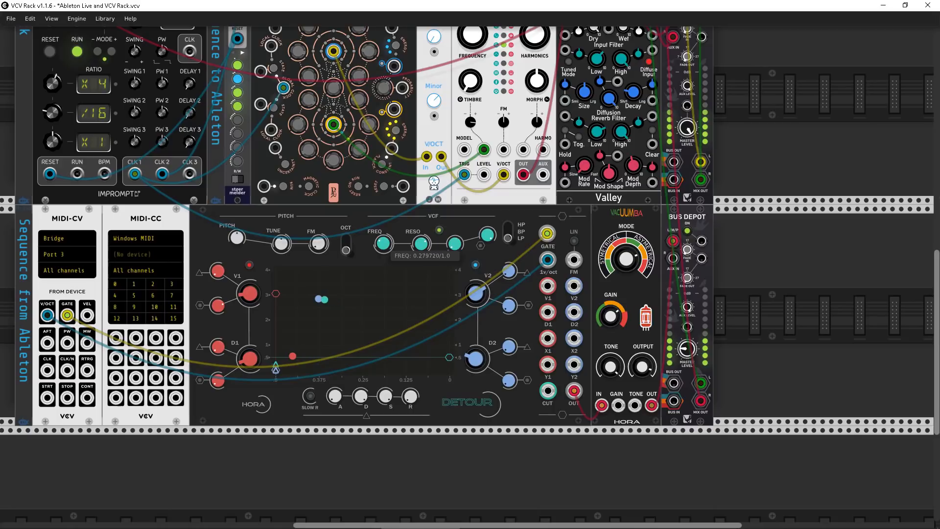
- Switch to Ableton Live, add the ValhallaSupermassive_x64 plug-in to track 8, Sequence from VCV, and close the plug-in window
key("alt+Tab")
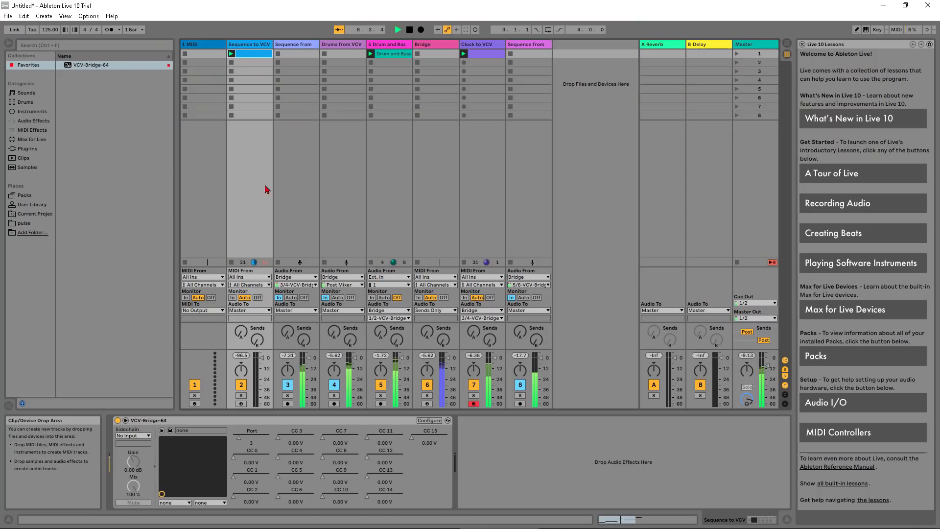
left_click(30, 148)
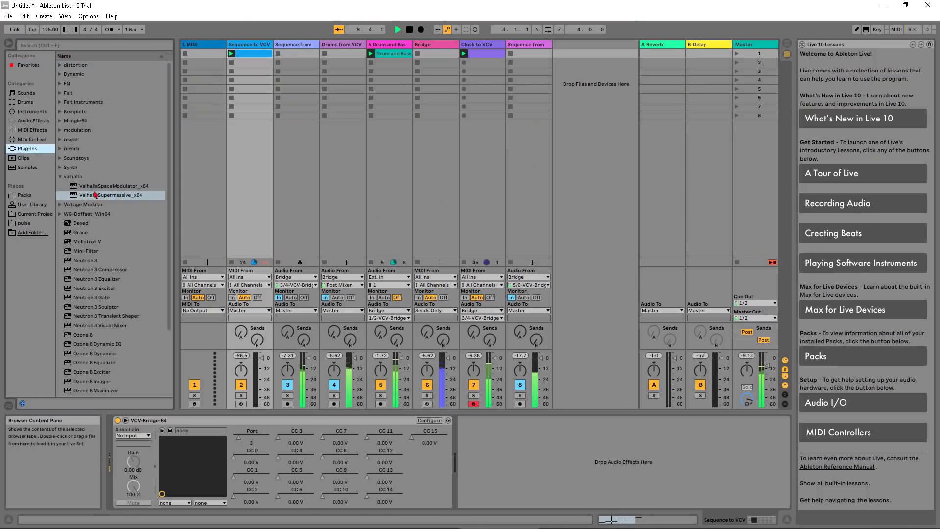
left_click(95, 196)
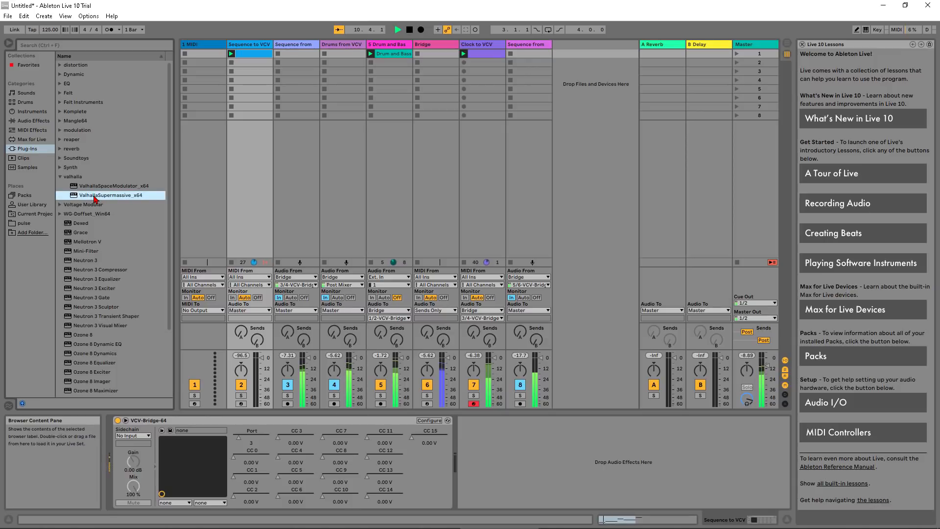
left_click_drag(95, 198, 537, 57)
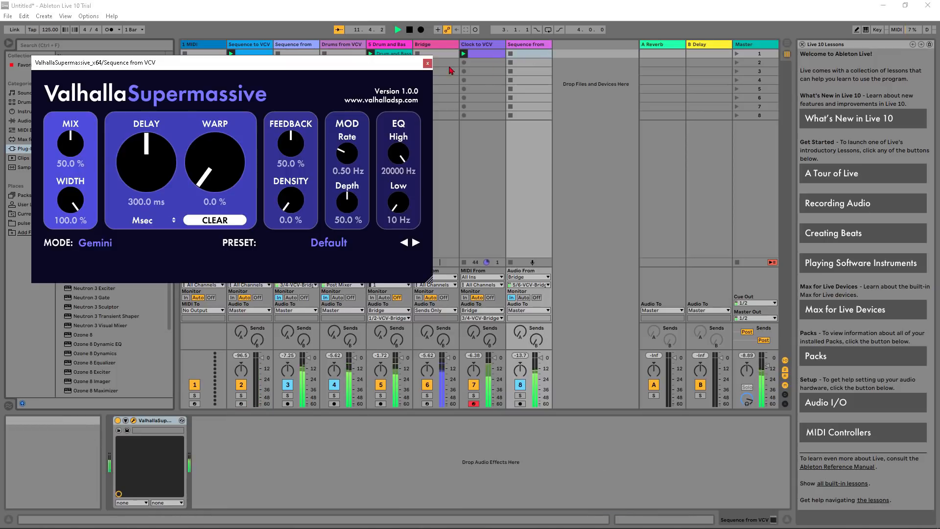
left_click(428, 64)
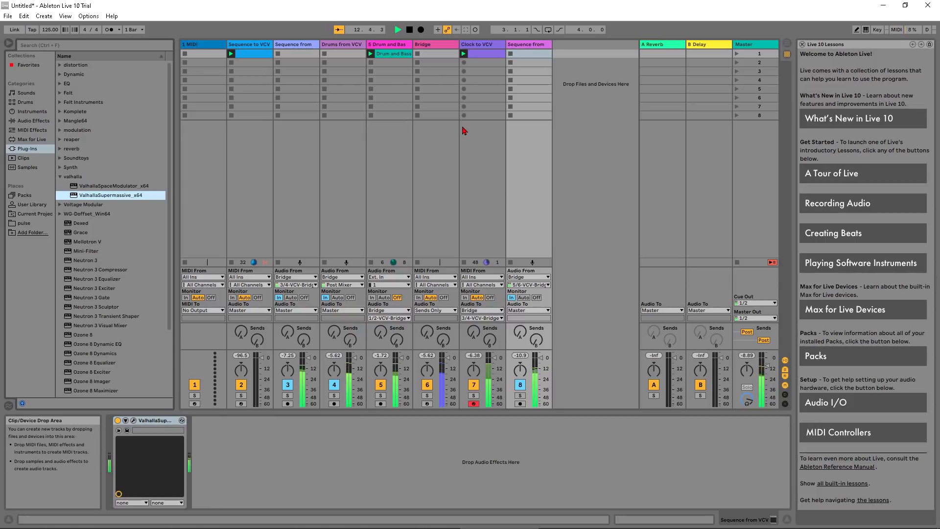
- Switch to VCV Rack and turn the DETOUR module's filter FREQ to about 0.27
key("alt+Tab")
left_click_drag(383, 244, 384, 215)
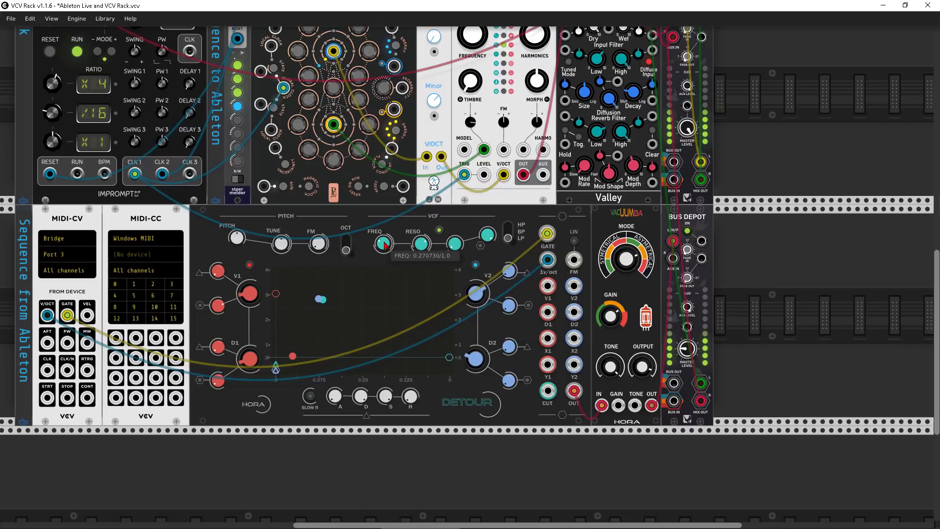
- Switch to Ableton Live, open the Sequence to VCV clip, and vary its note velocities, lowering D4 and F4 and setting G4 to 115
key("alt+Tab")
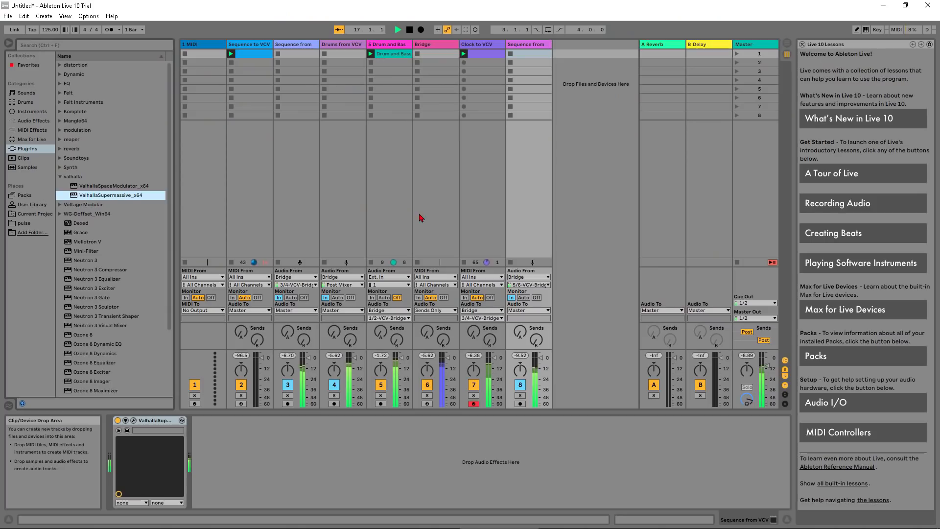
left_click(241, 55)
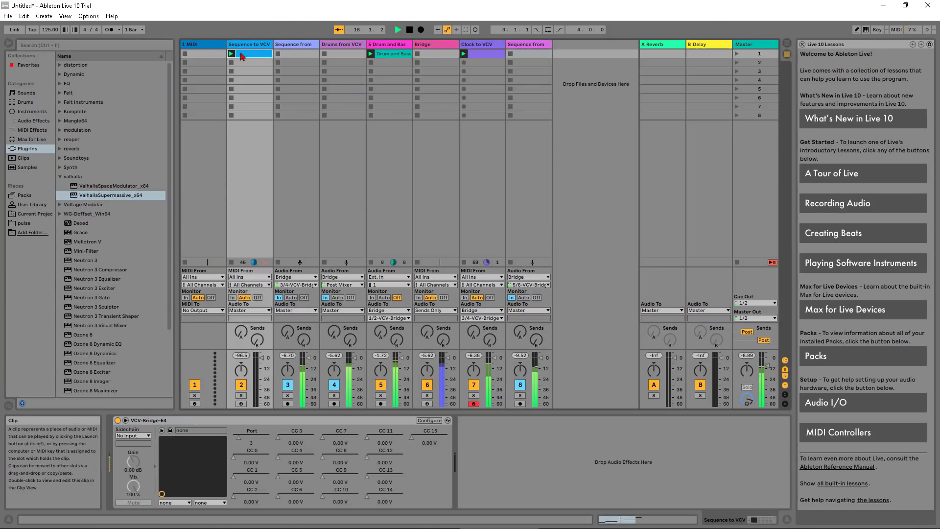
double_click(241, 55)
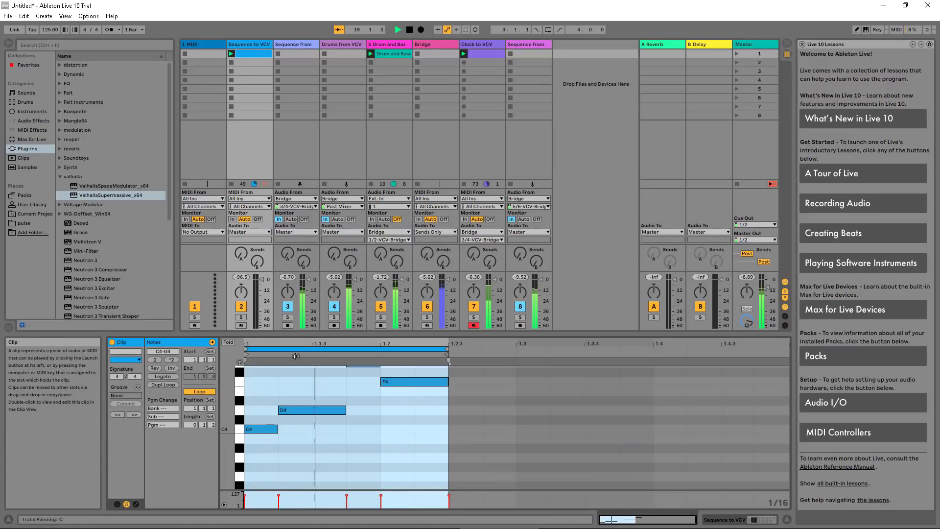
left_click_drag(433, 491, 431, 444)
left_click_drag(279, 463, 279, 488)
left_click_drag(381, 464, 347, 451)
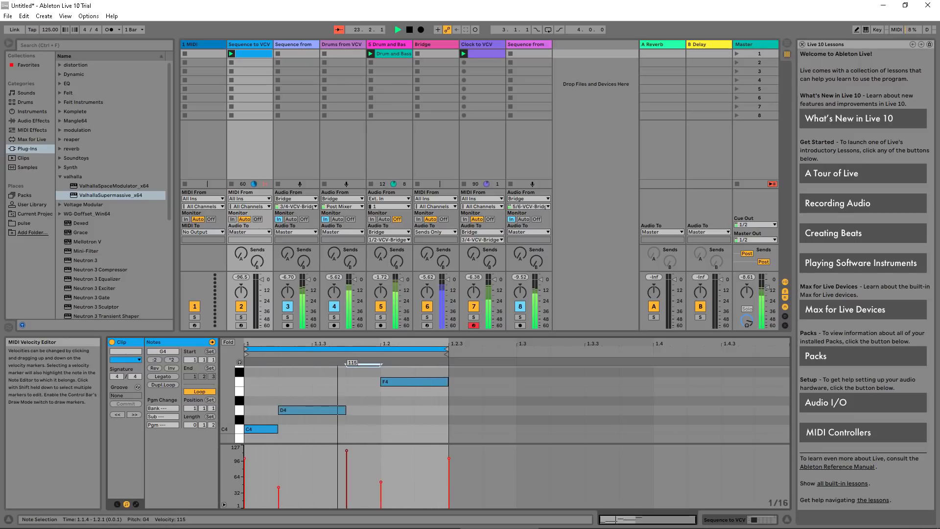
- Switch to VCV Rack and patch the MIDI-CV module's VEL output to the DETOUR module's V1 input
key("alt+Tab")
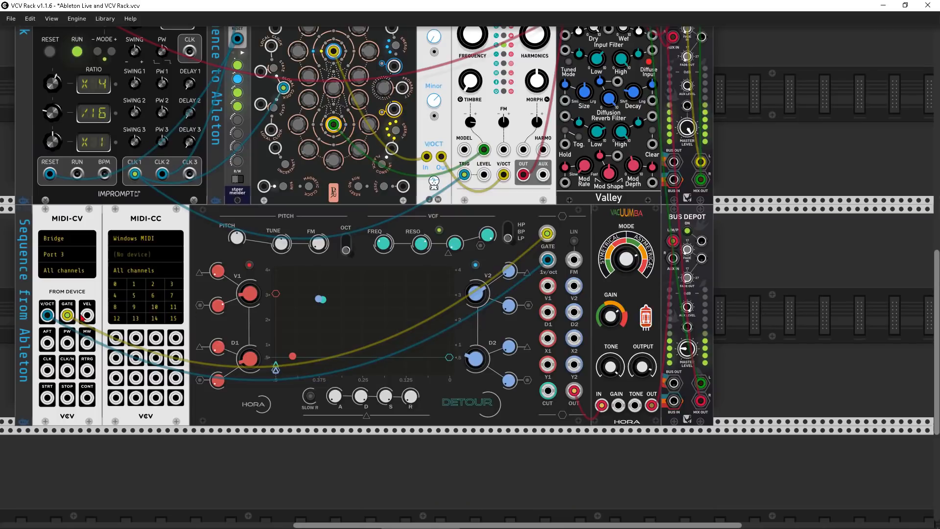
left_click_drag(88, 317, 548, 287)
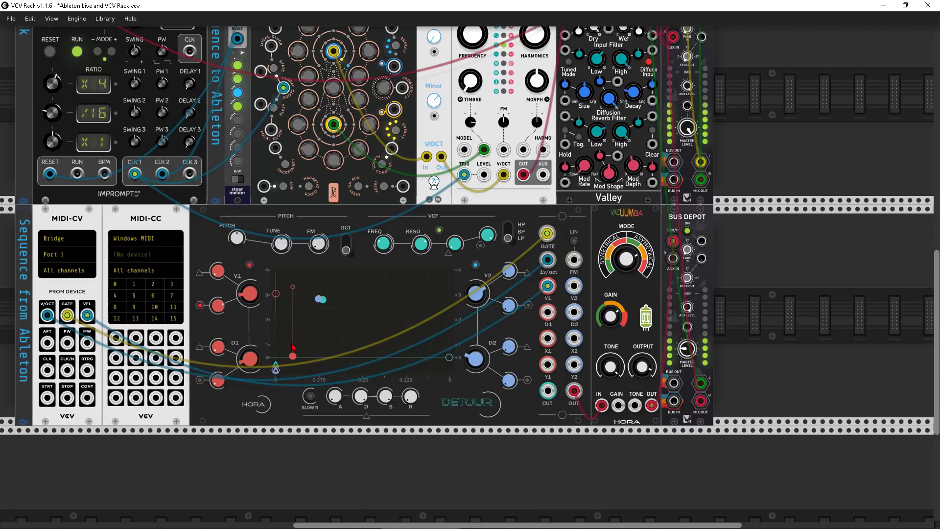
- Adjust DETOUR's filter FREQ to about 0.29 and move the blue point in its display farther right
mouse_move(386, 246)
left_click_drag(386, 246, 387, 244)
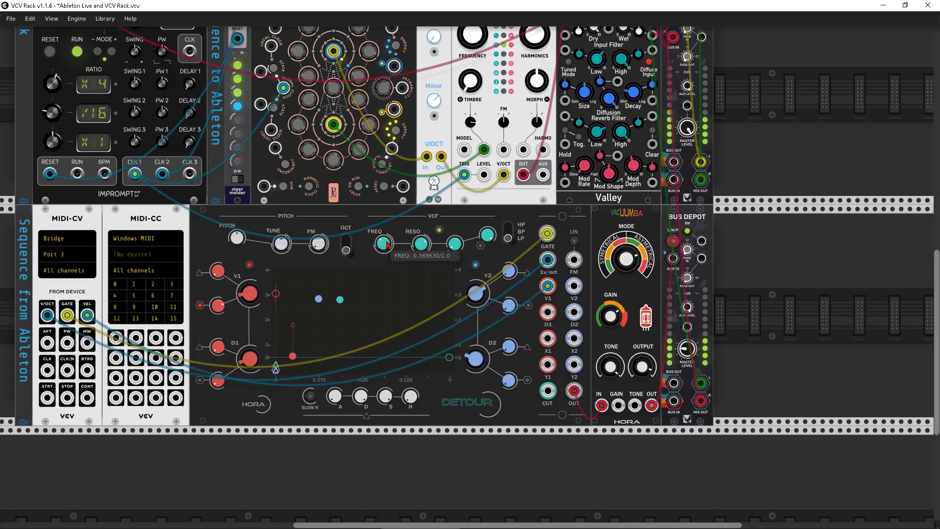
mouse_move(387, 245)
left_mouse_down()
mouse_move(387, 235)
mouse_move(383, 257)
left_mouse_up()
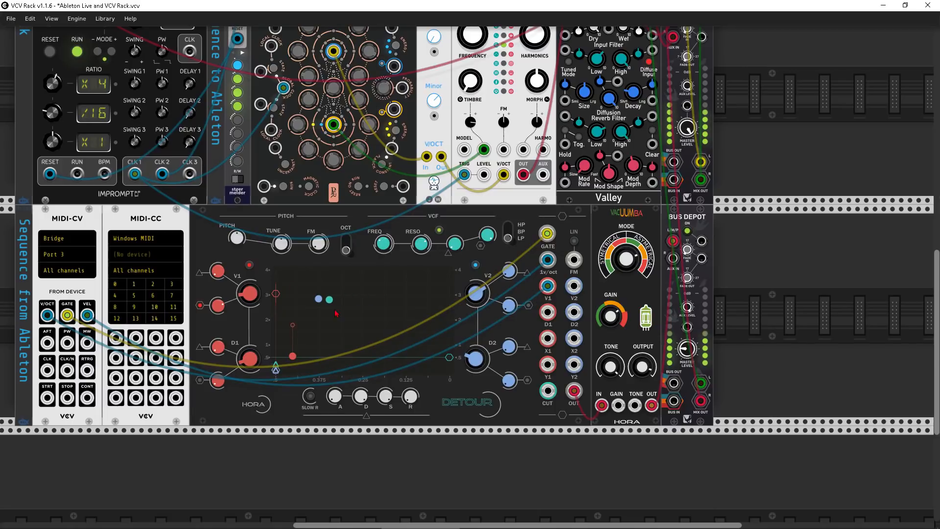
left_click_drag(318, 298, 406, 303)
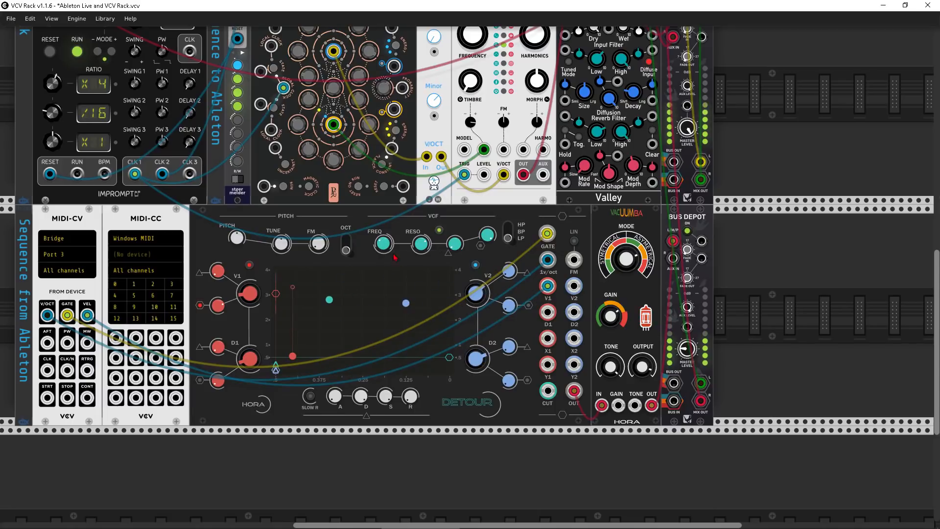
mouse_move(383, 244)
left_mouse_down()
mouse_move(384, 233)
mouse_move(384, 244)
left_mouse_up()
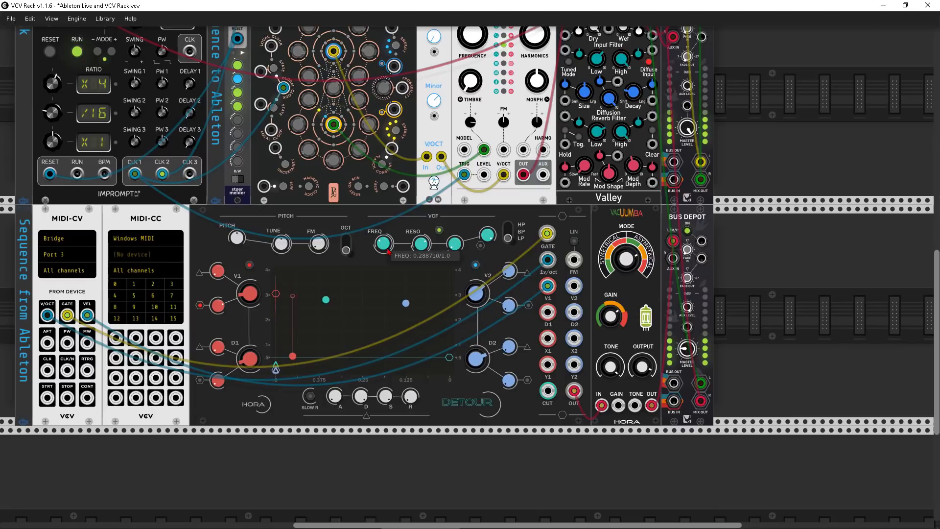
- Switch to Ableton Live, place the Drum and Bass clip on track 5 in the Arrangement at bar 6, and return that track to arrangement playback
key("alt+Tab")
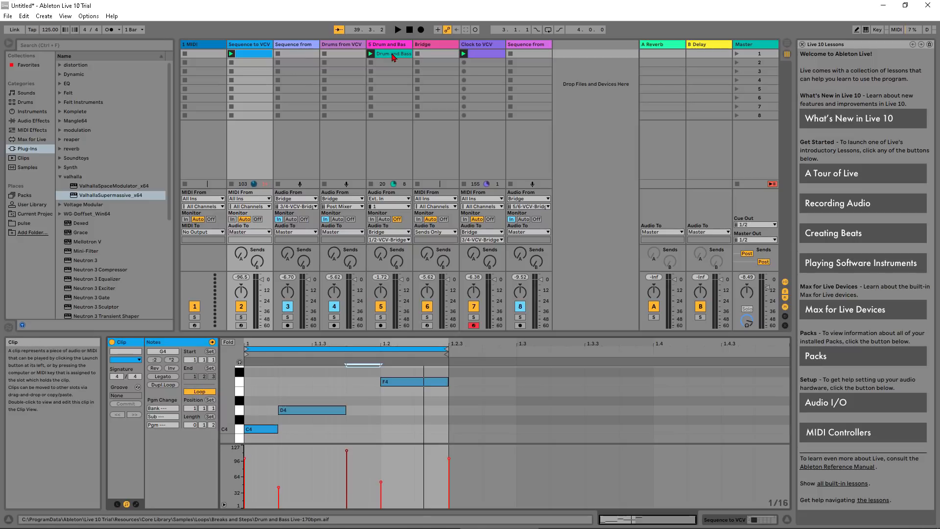
left_click(396, 54)
left_click(787, 42)
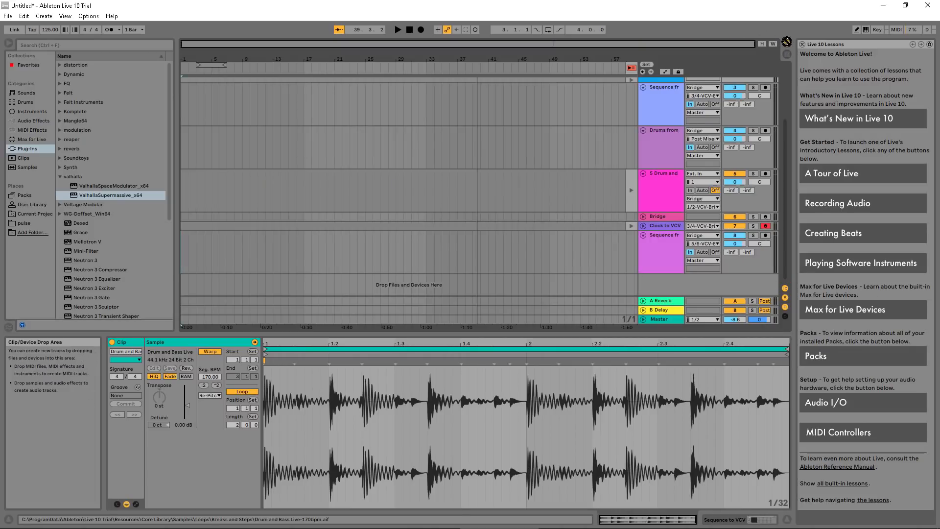
left_click_drag(786, 42, 219, 192)
left_click(628, 186)
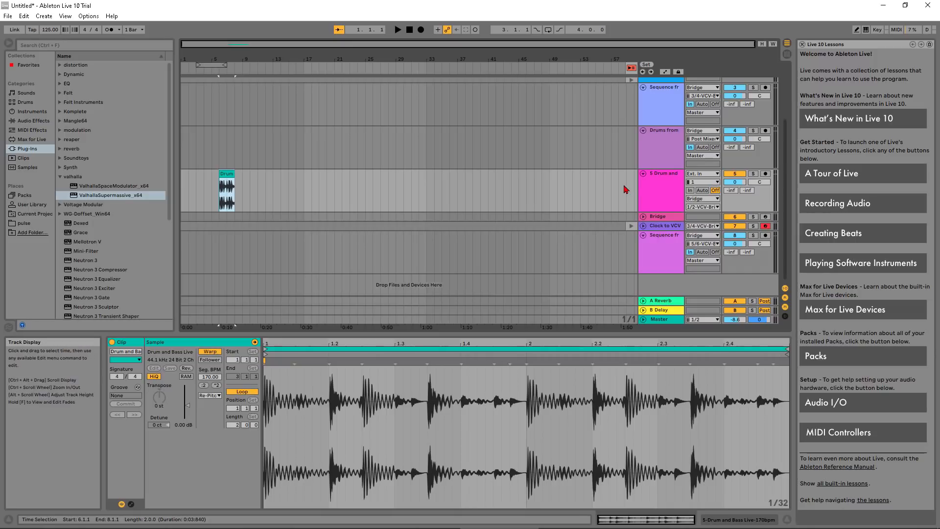
- Place the Sequence to VCV session clip on its track in the Arrangement at bar 14
scroll(617, 152, "up", 3)
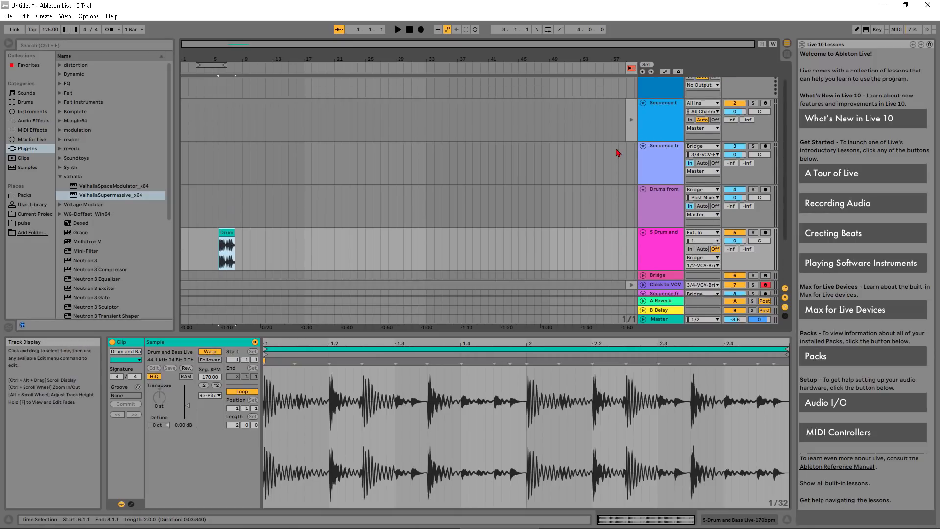
left_click(786, 54)
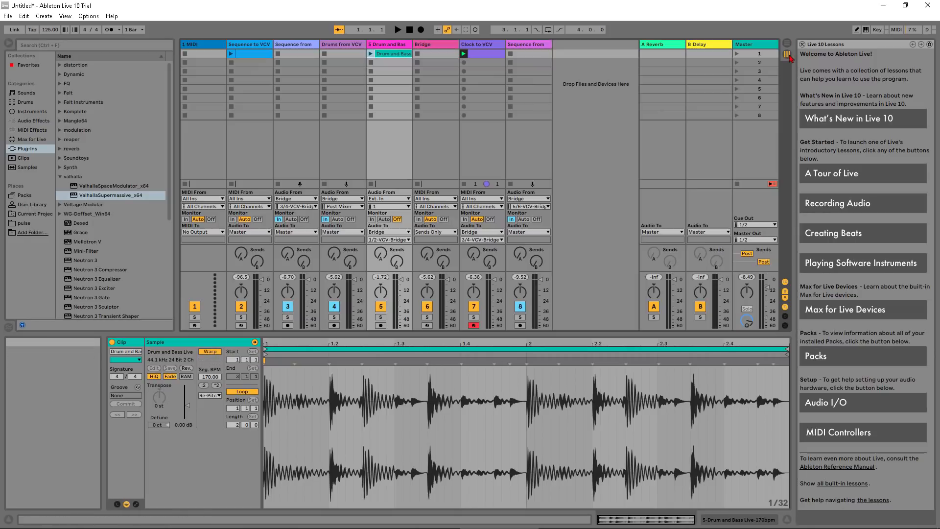
left_click_drag(256, 55, 252, 152)
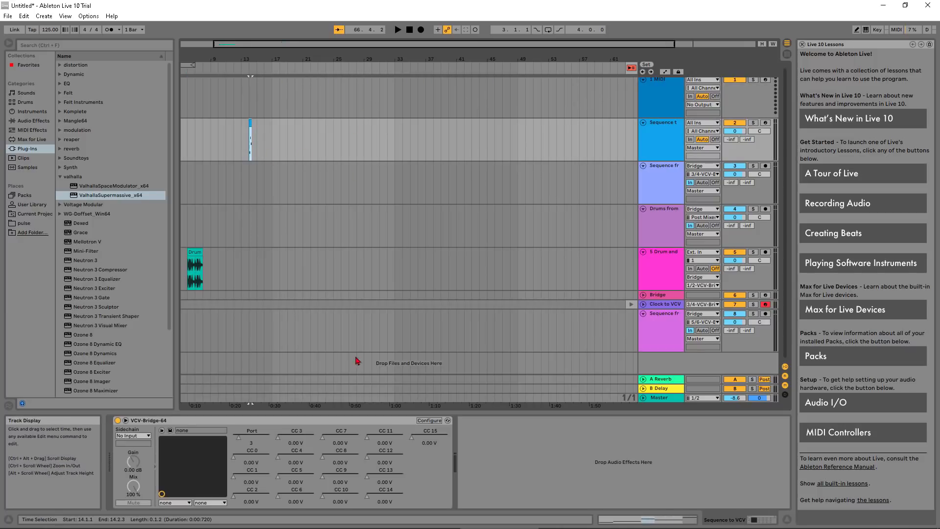
left_click_drag(356, 44, 308, 44)
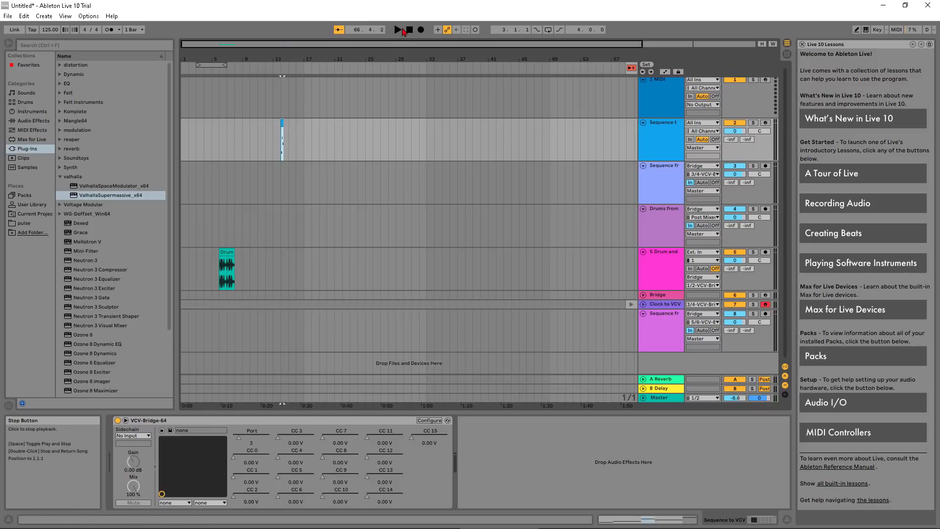
- Play the arrangement from the start for about two bars and stop it
left_click(409, 31)
left_click(399, 30)
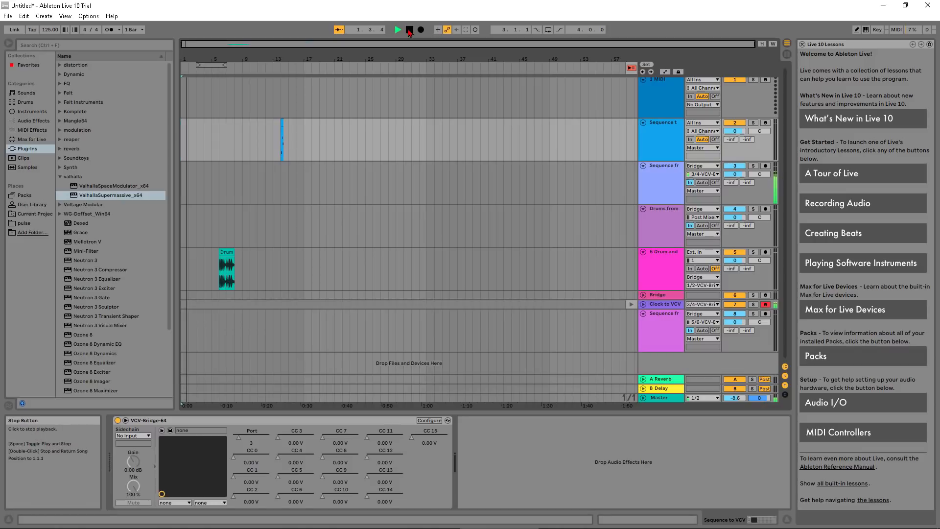
left_click(410, 30)
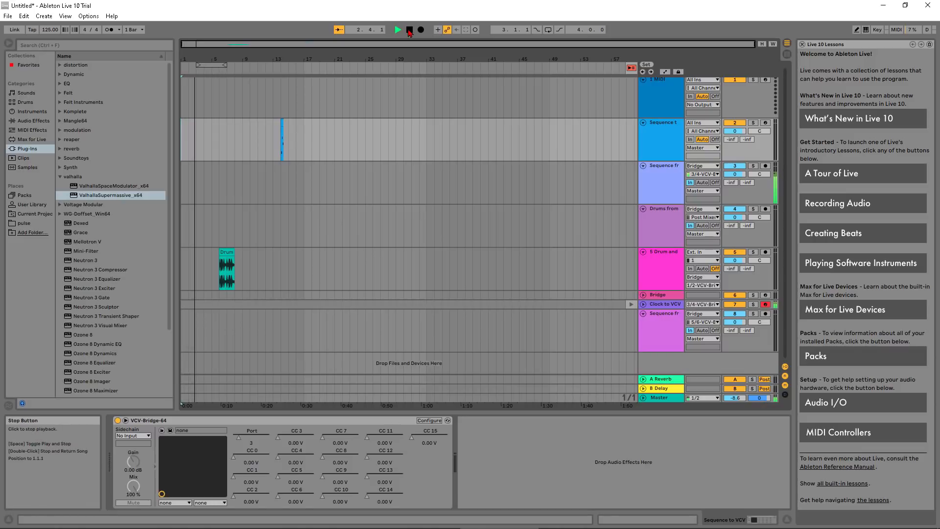
- Start the Drum and Bass clip at bar 3 and the Sequence to VCV clip at bar 5, extending both to bar 20
left_click_drag(226, 251, 326, 252)
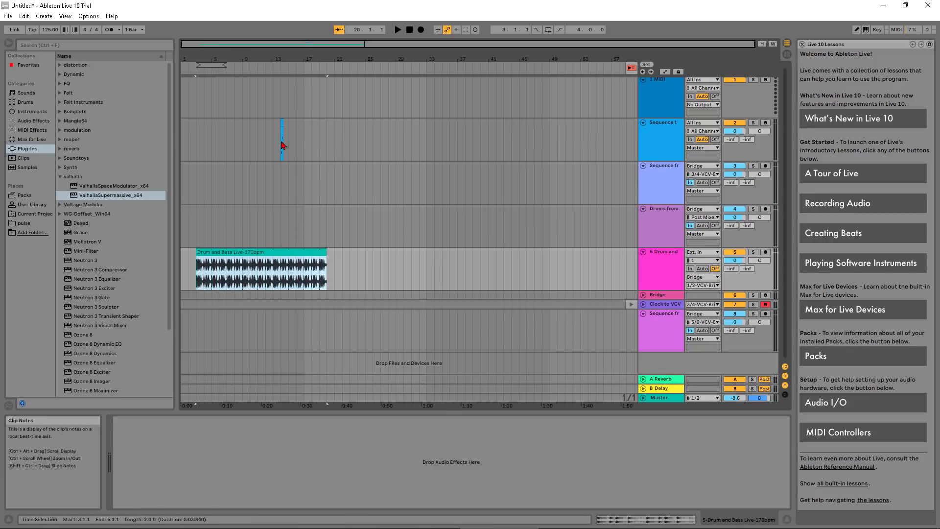
left_click_drag(283, 121, 215, 120)
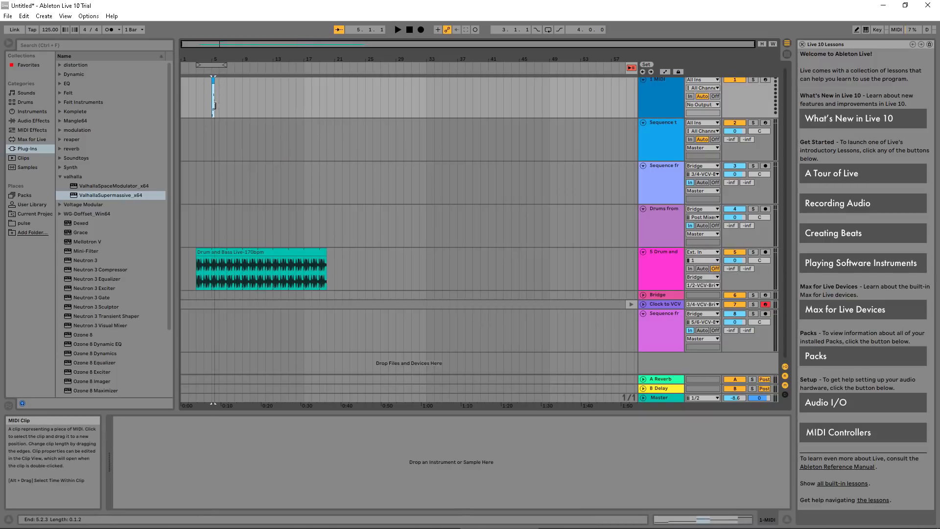
scroll(212, 98, "up", 1)
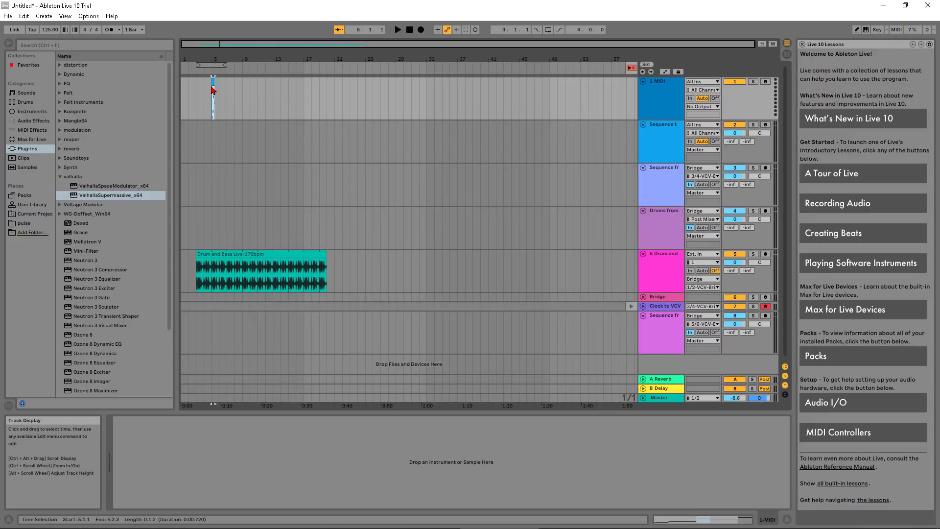
left_click_drag(214, 83, 326, 133)
- Play the arrangement from the start with both extended clips, then stop and return to 1.1.1
left_click(411, 32)
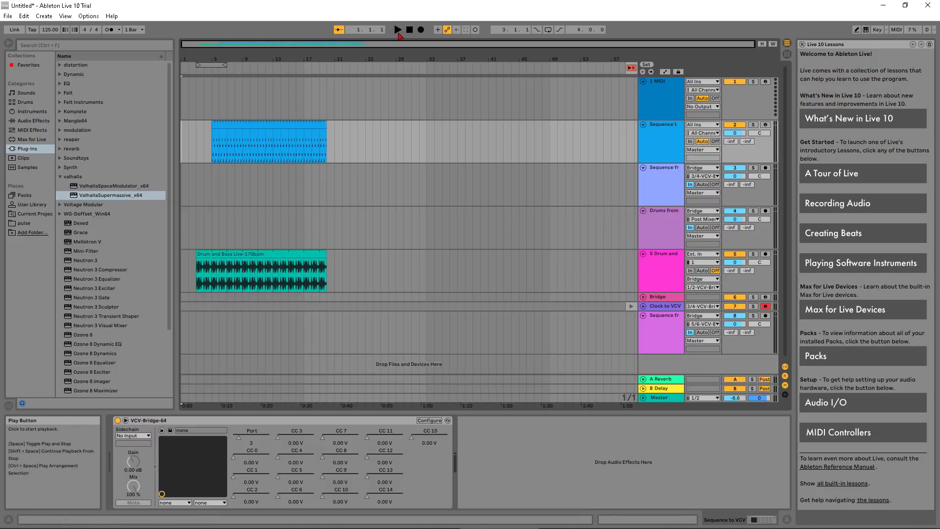
left_click(398, 32)
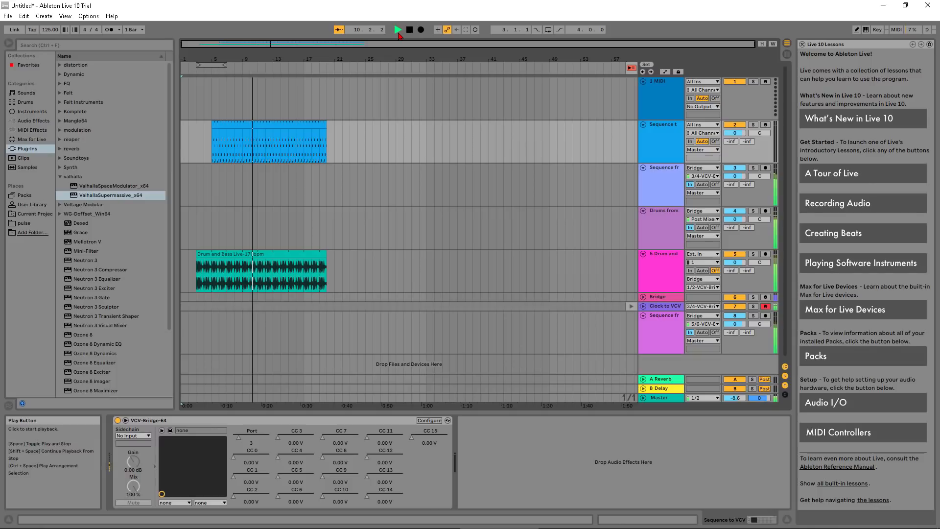
left_click(410, 30)
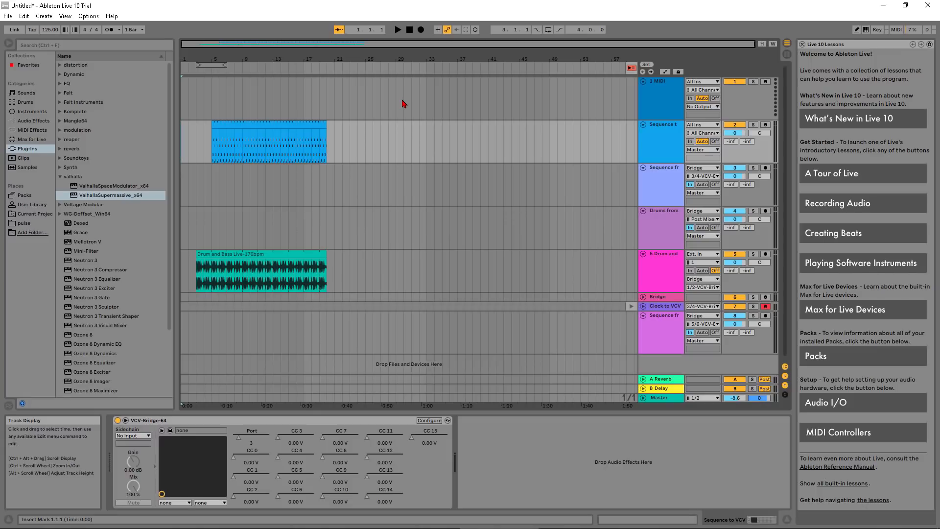
- Show automation, choose the VCV-Bridge CC 0 parameter on Sequence to VCV, and draw a three-peak envelope across the clip
left_click(664, 152)
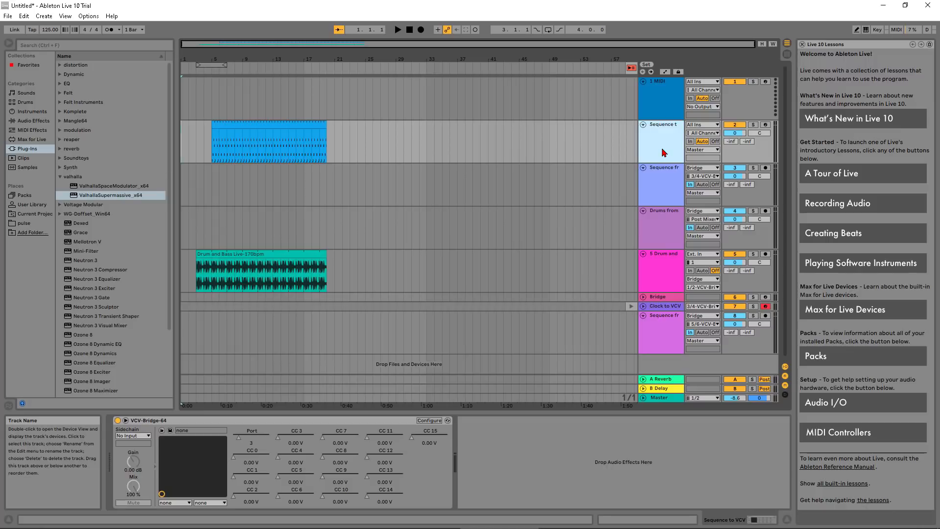
key("a")
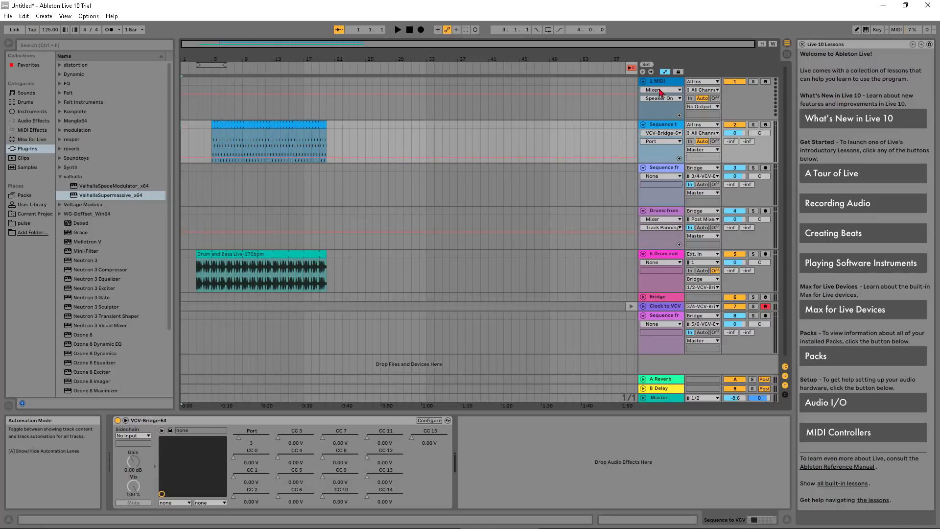
left_click(657, 142)
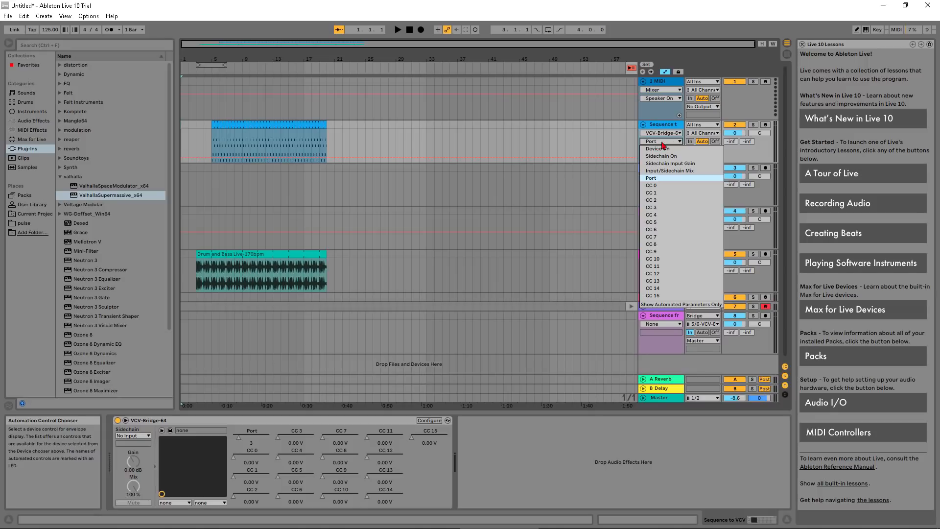
left_click(657, 186)
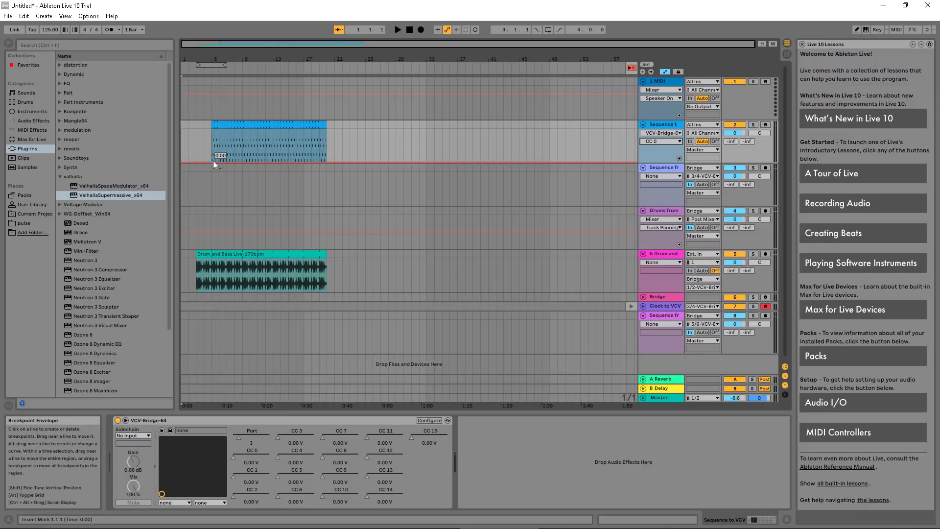
left_click_drag(222, 162, 311, 161)
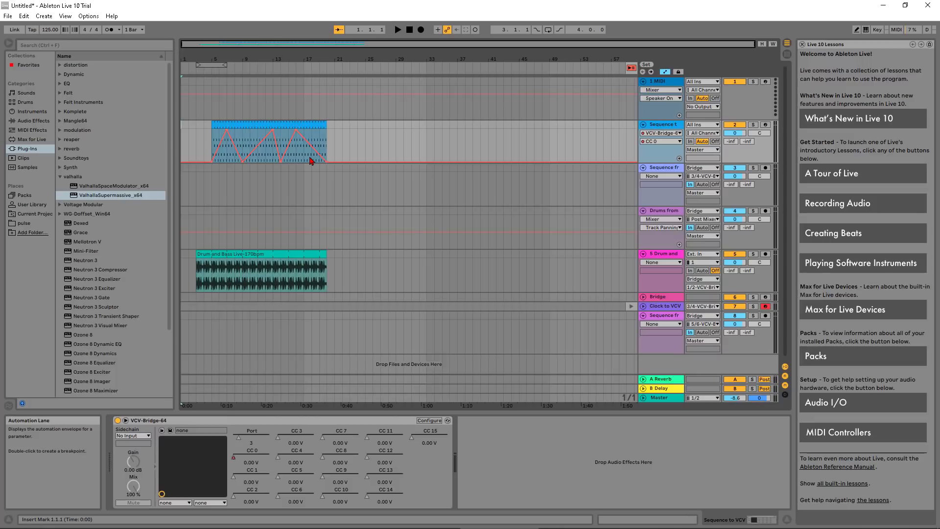
- Switch to VCV Rack and set the MIDI-CC module's driver to Bridge and its device to Port 3
key("alt+Tab")
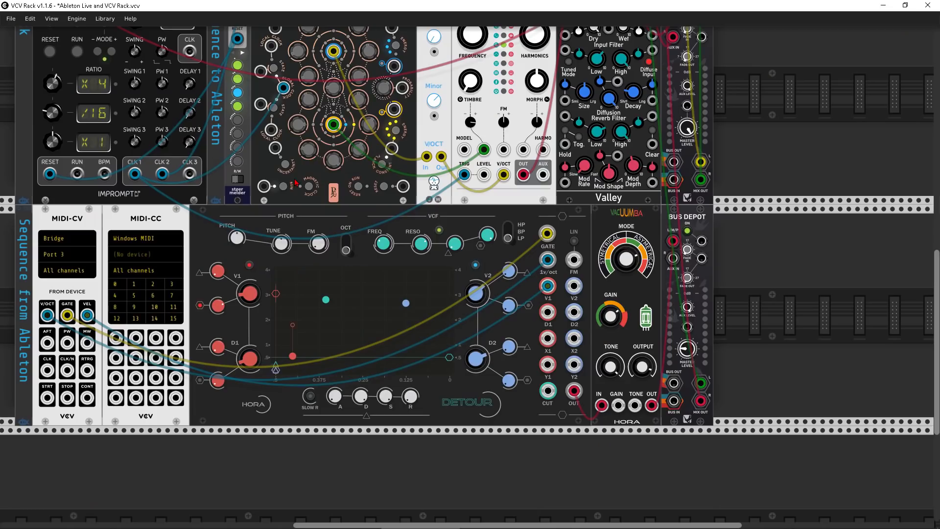
left_click(131, 238)
left_click(142, 267)
left_click(134, 256)
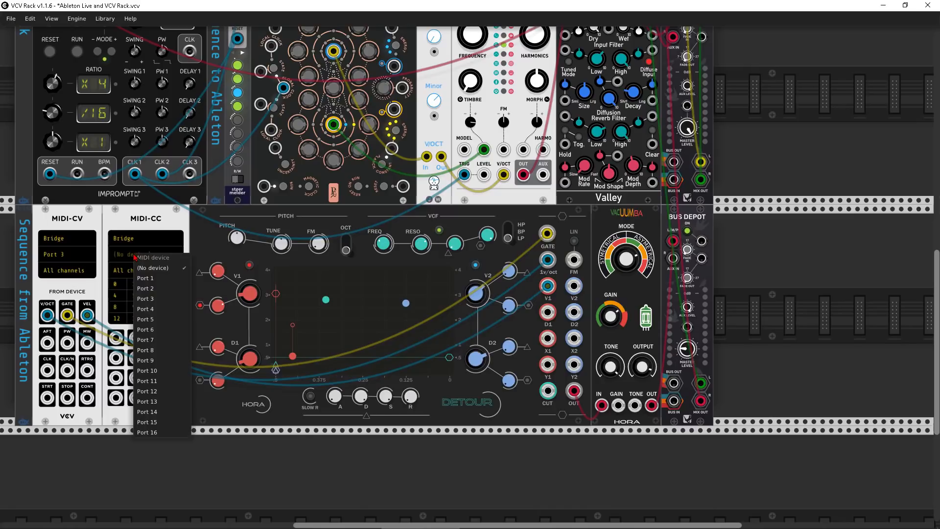
left_click(150, 300)
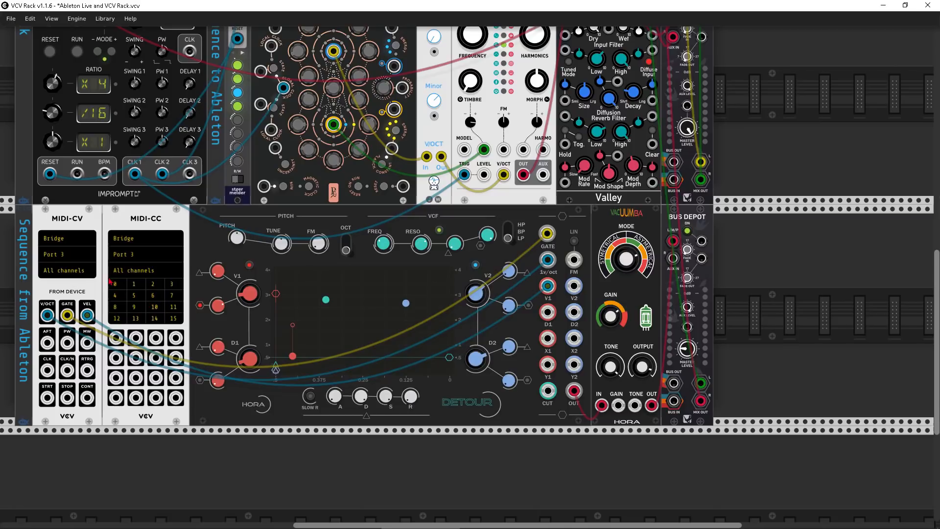
- Patch the MIDI-CC module's CC 0 output to DETOUR's CUT input and lower the filter FREQ to about 0.22
left_click_drag(116, 340, 550, 392)
left_click_drag(385, 245, 384, 260)
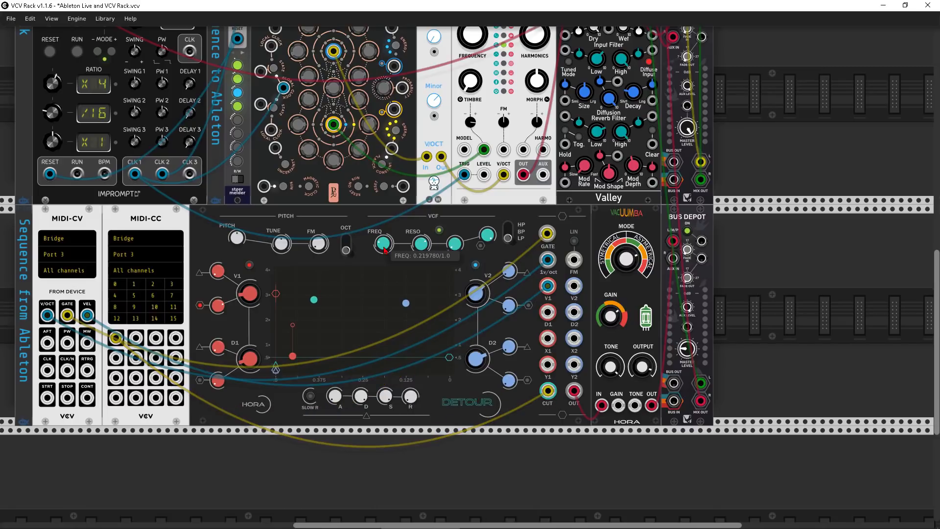
- Switch to Ableton Live, play the arrangement, and check the CC 0 automation on DETOUR in VCV Rack and on the VCV-Bridge device
key("alt+Tab")
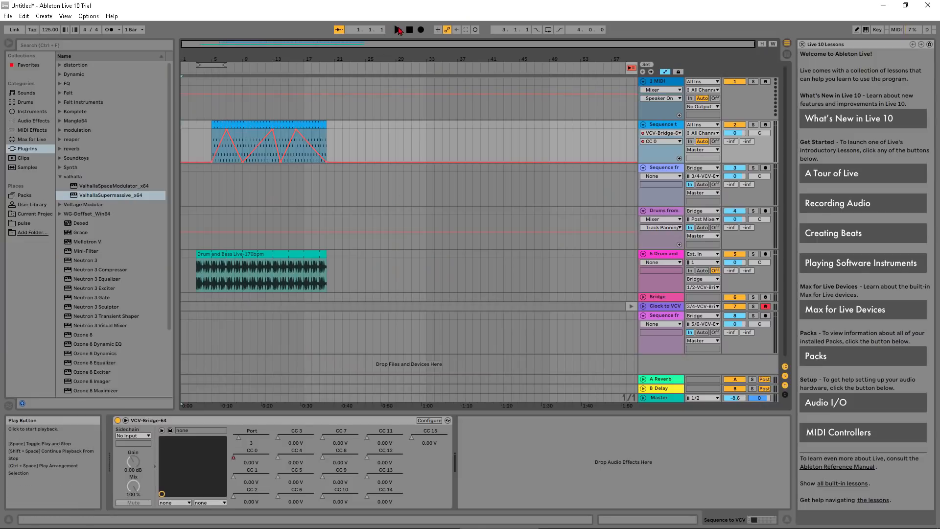
key("space")
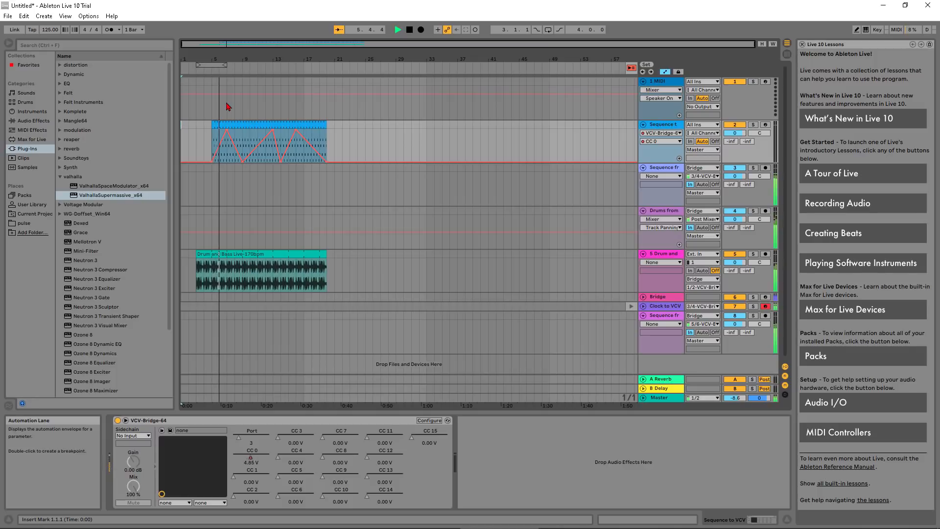
key("alt+Tab")
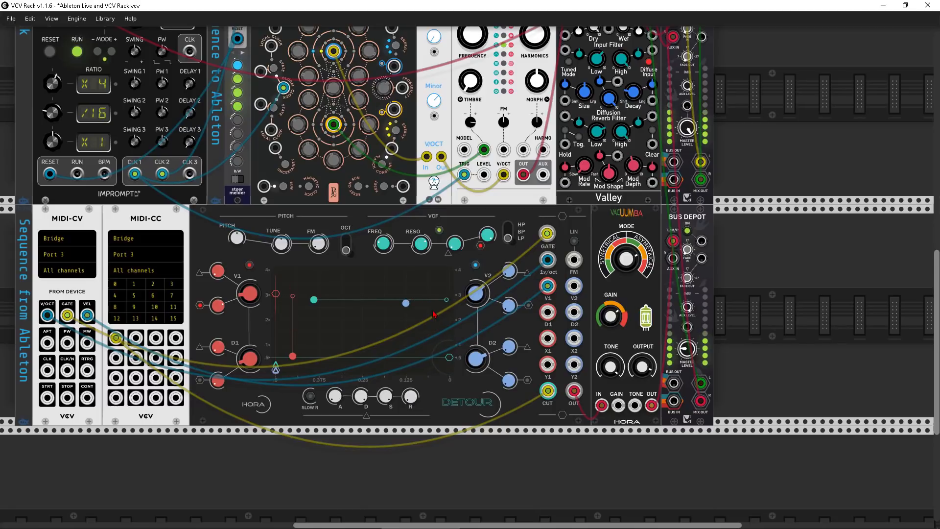
key("alt+Tab")
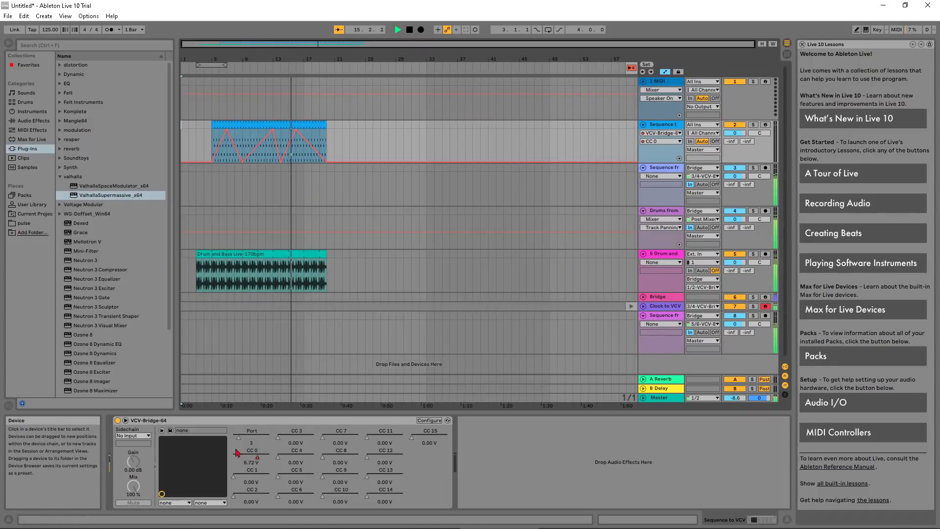
left_click_drag(249, 458, 267, 459)
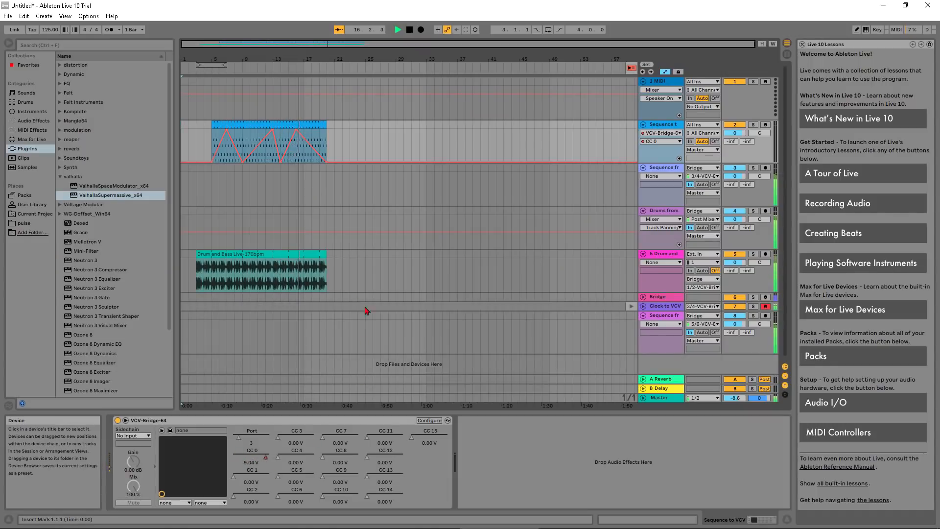